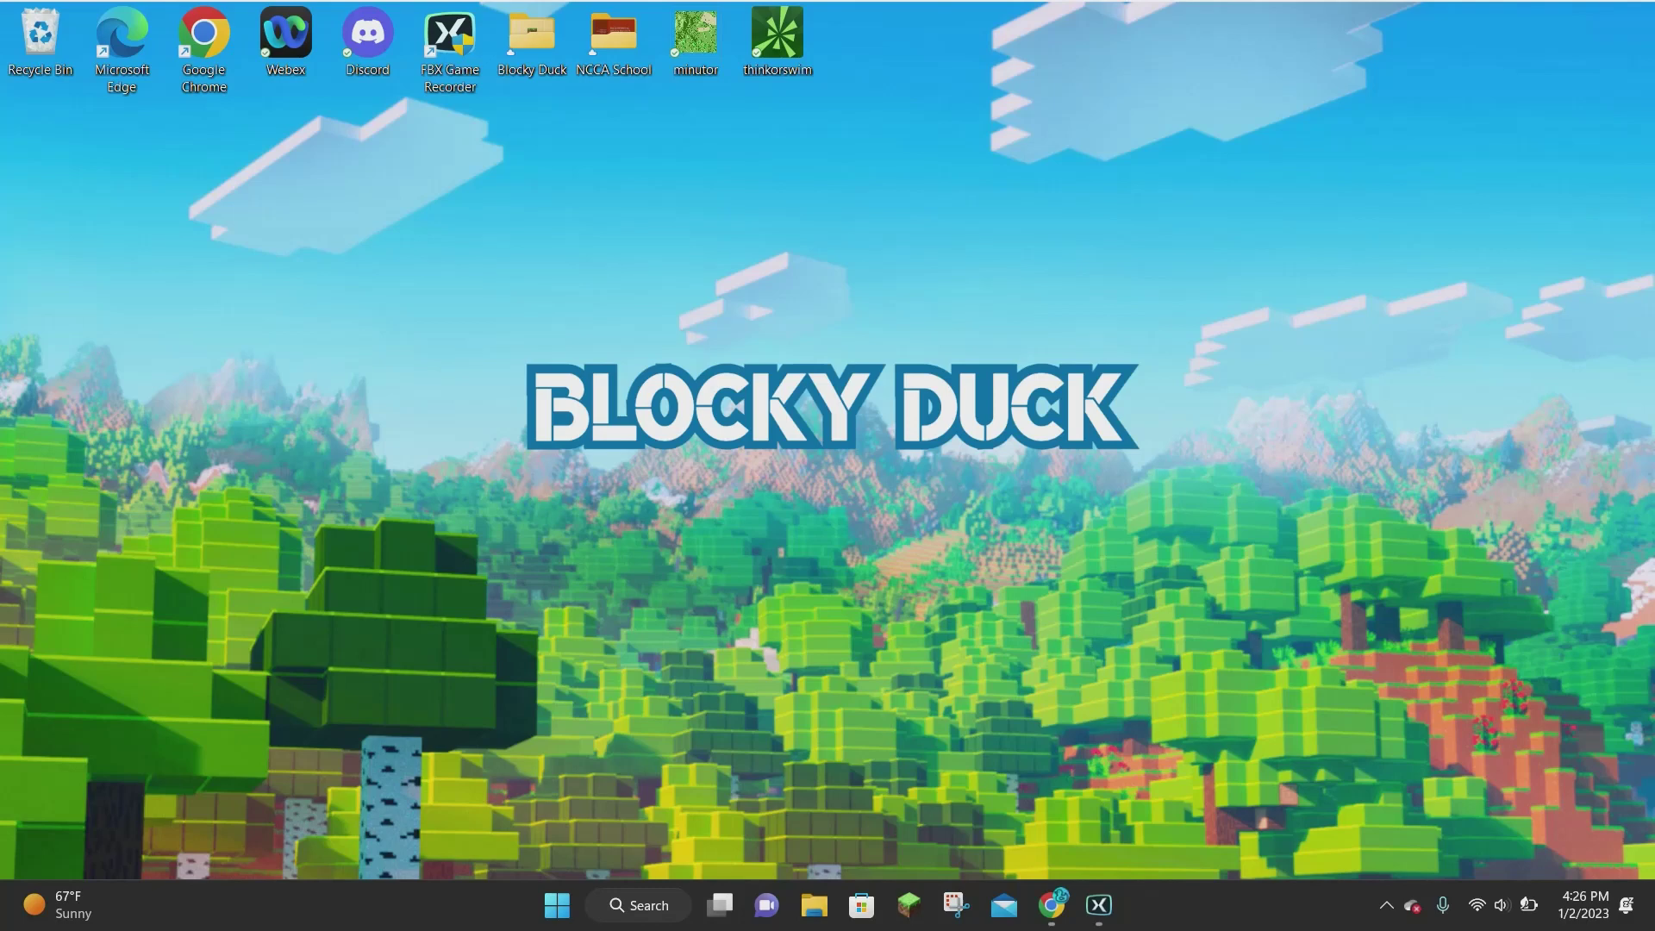
# Download the Fabric universal installer jar in Chrome and open it from the download shelf.
pyautogui.click(1052, 904)
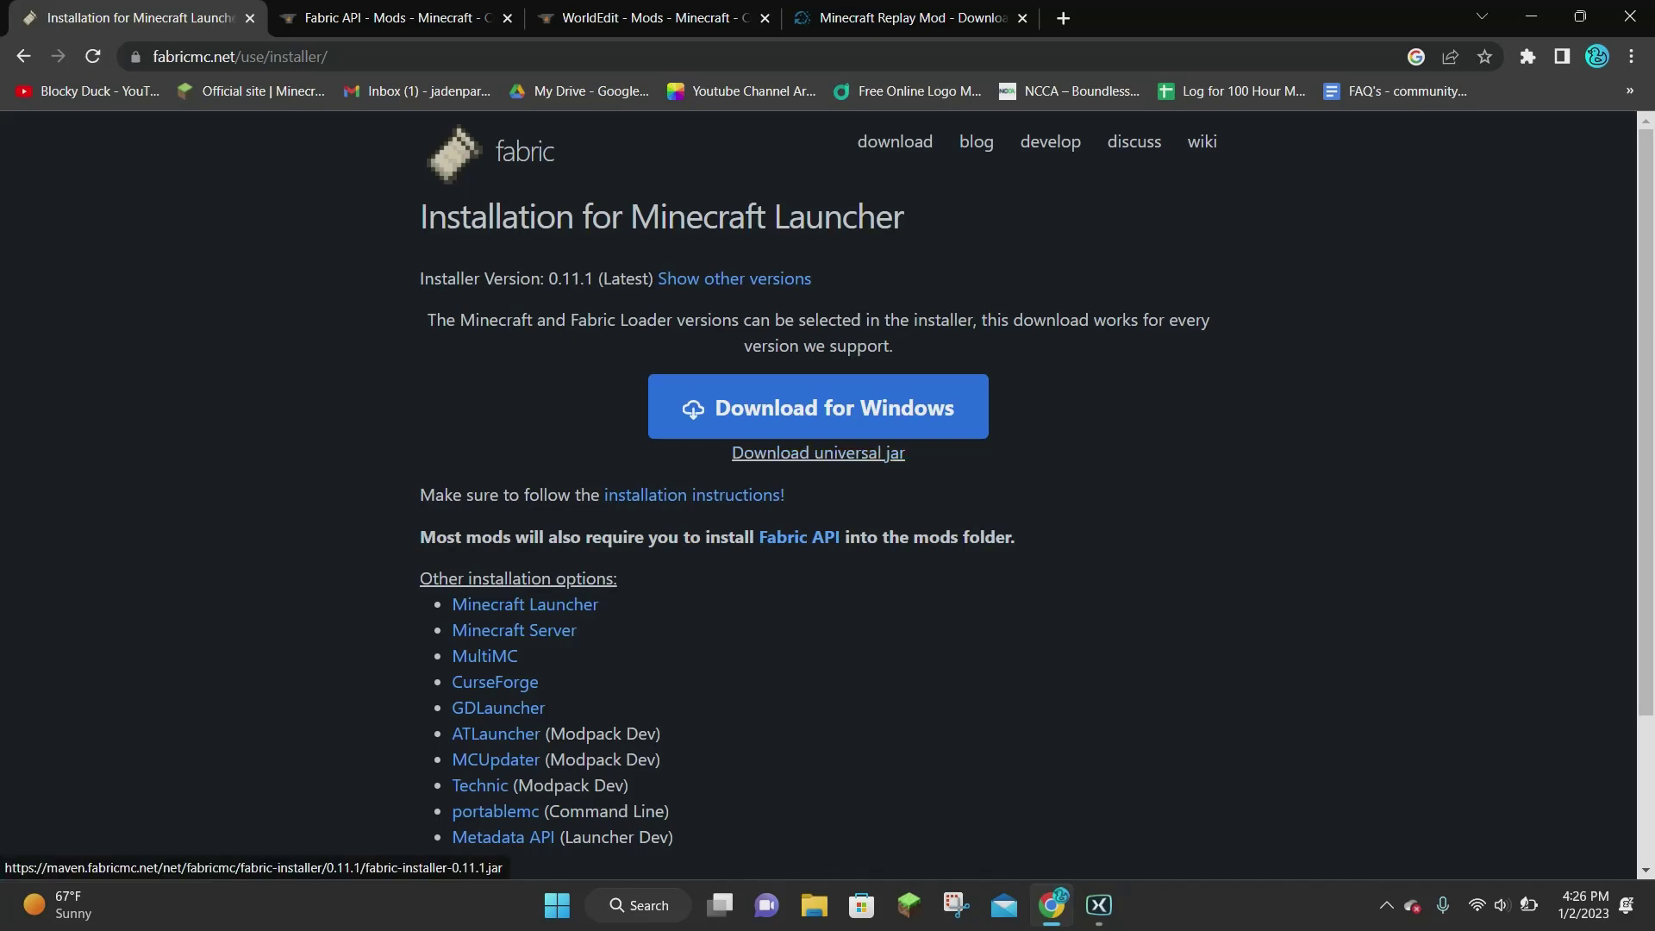
pyautogui.click(817, 454)
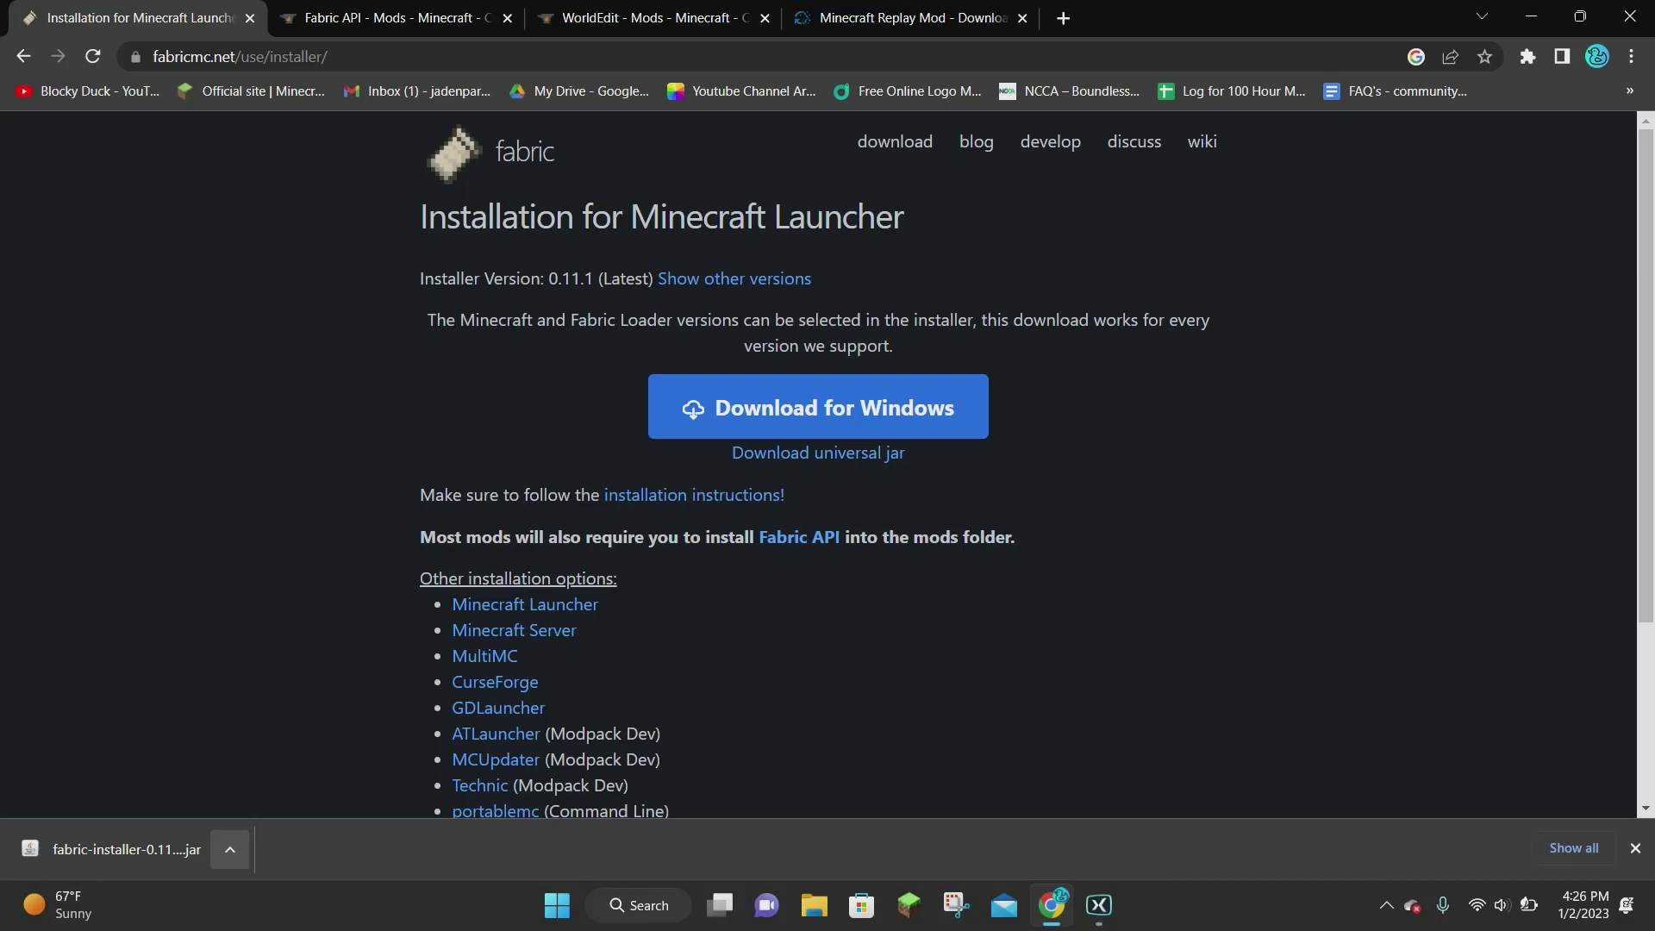
pyautogui.click(230, 848)
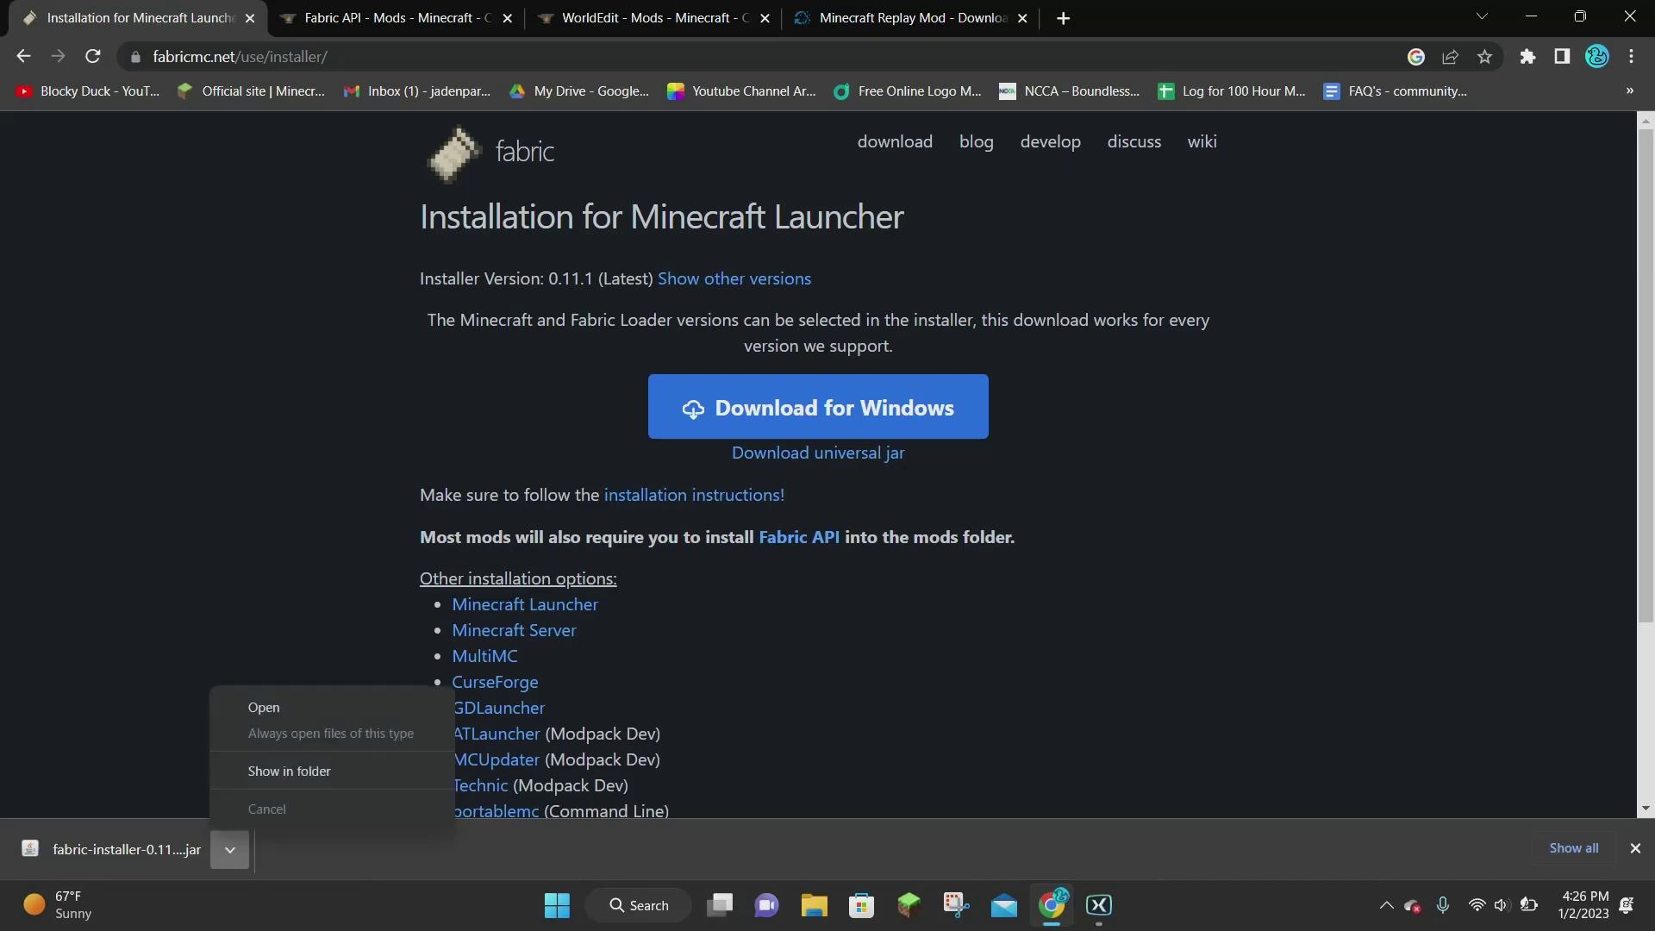
# Install Fabric Loader 0.14.12 for Minecraft 1.19.3, dismiss the success message, and close the installer.
pyautogui.click(264, 708)
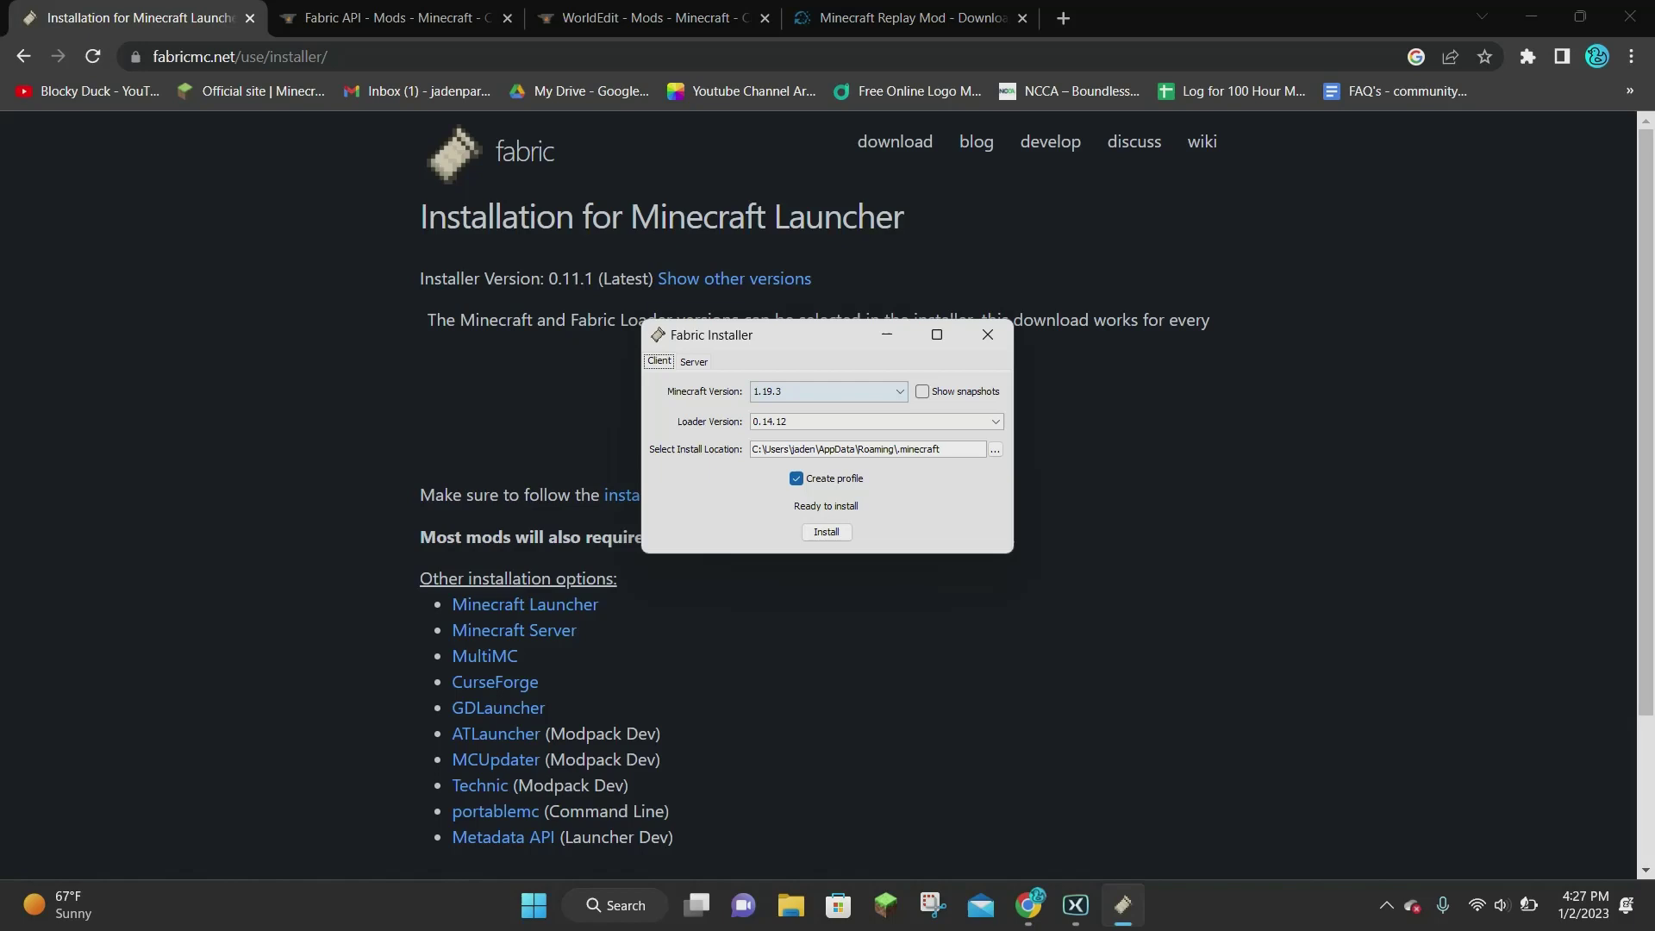
pyautogui.click(827, 391)
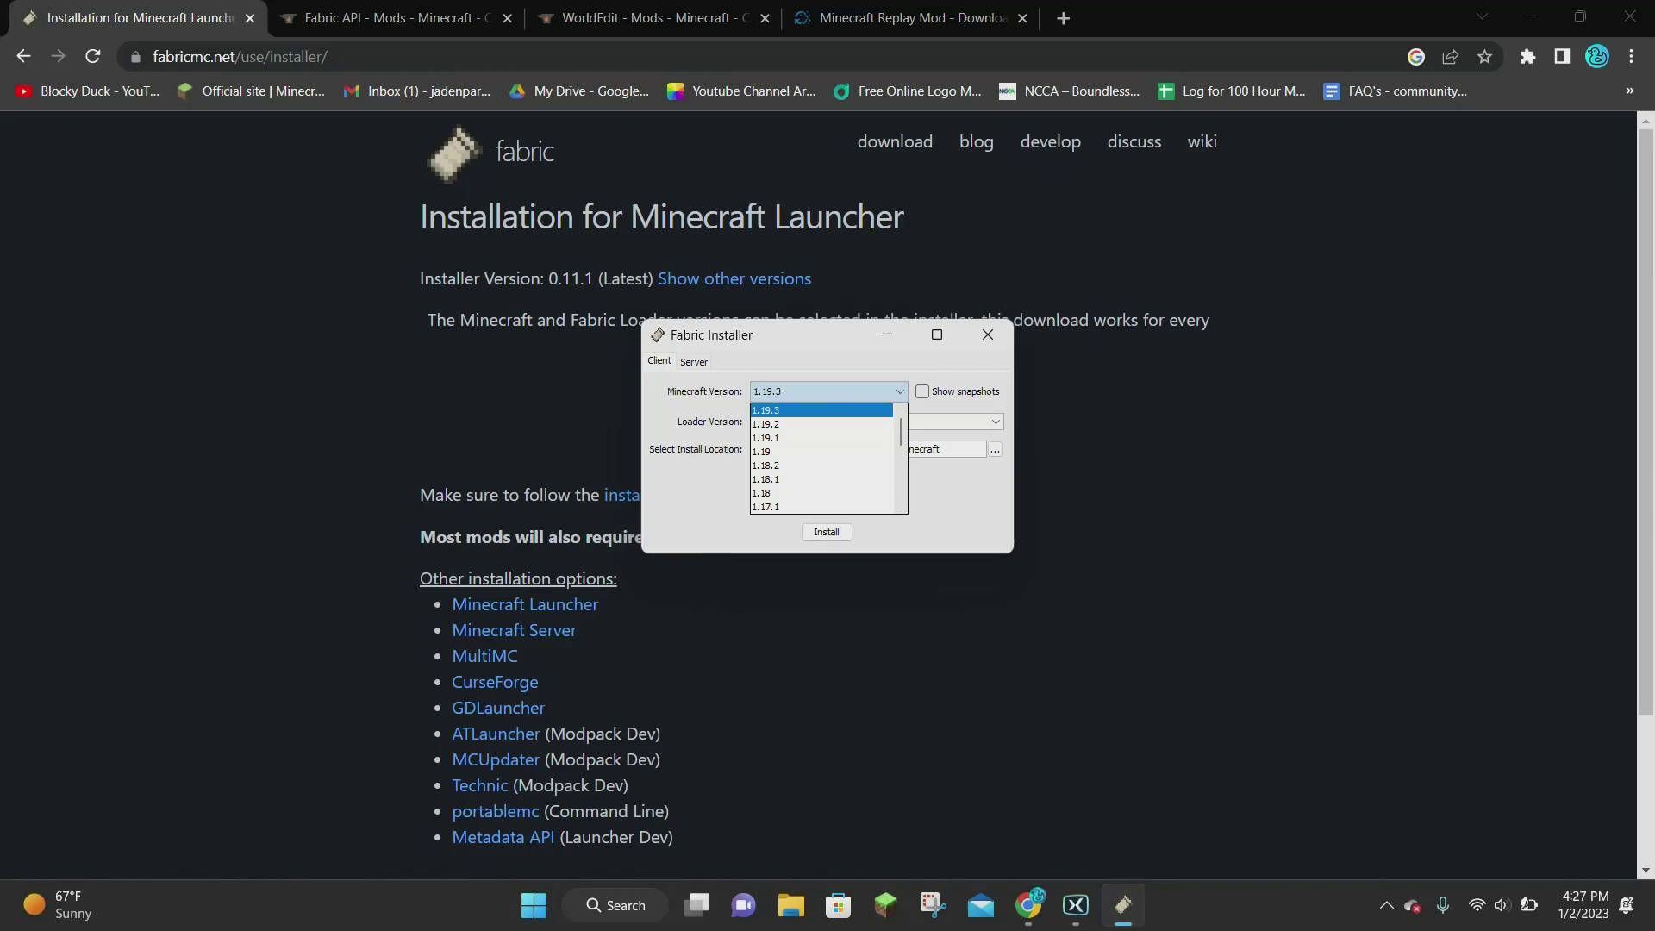
pyautogui.click(822, 409)
pyautogui.click(826, 532)
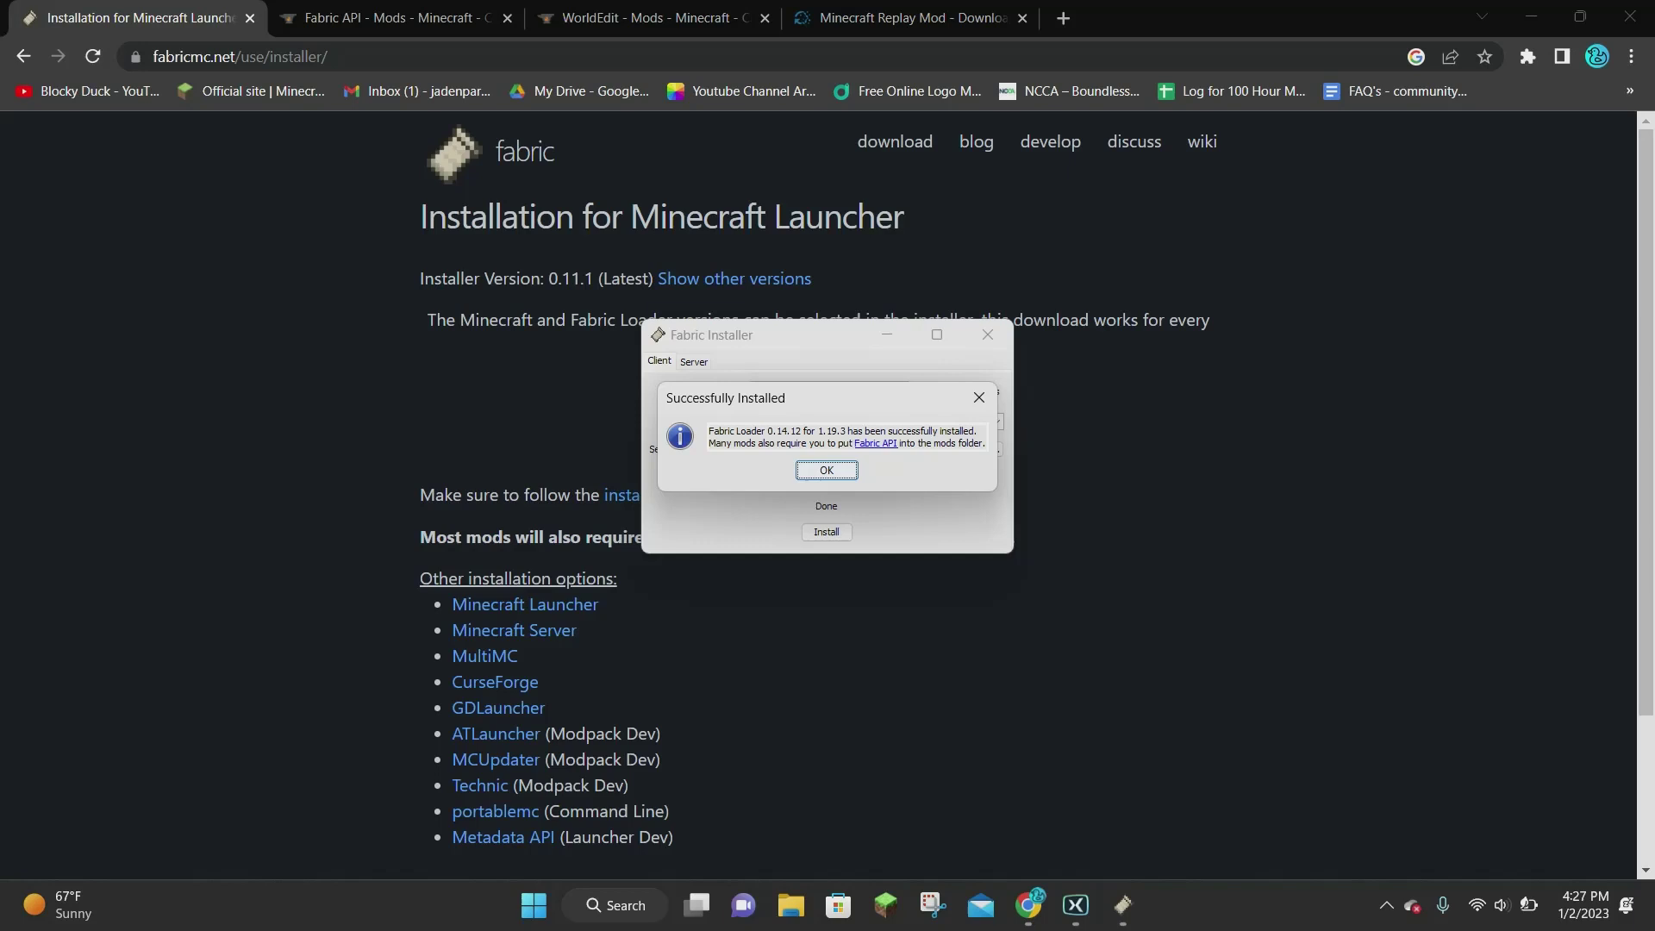
pyautogui.press('Return')
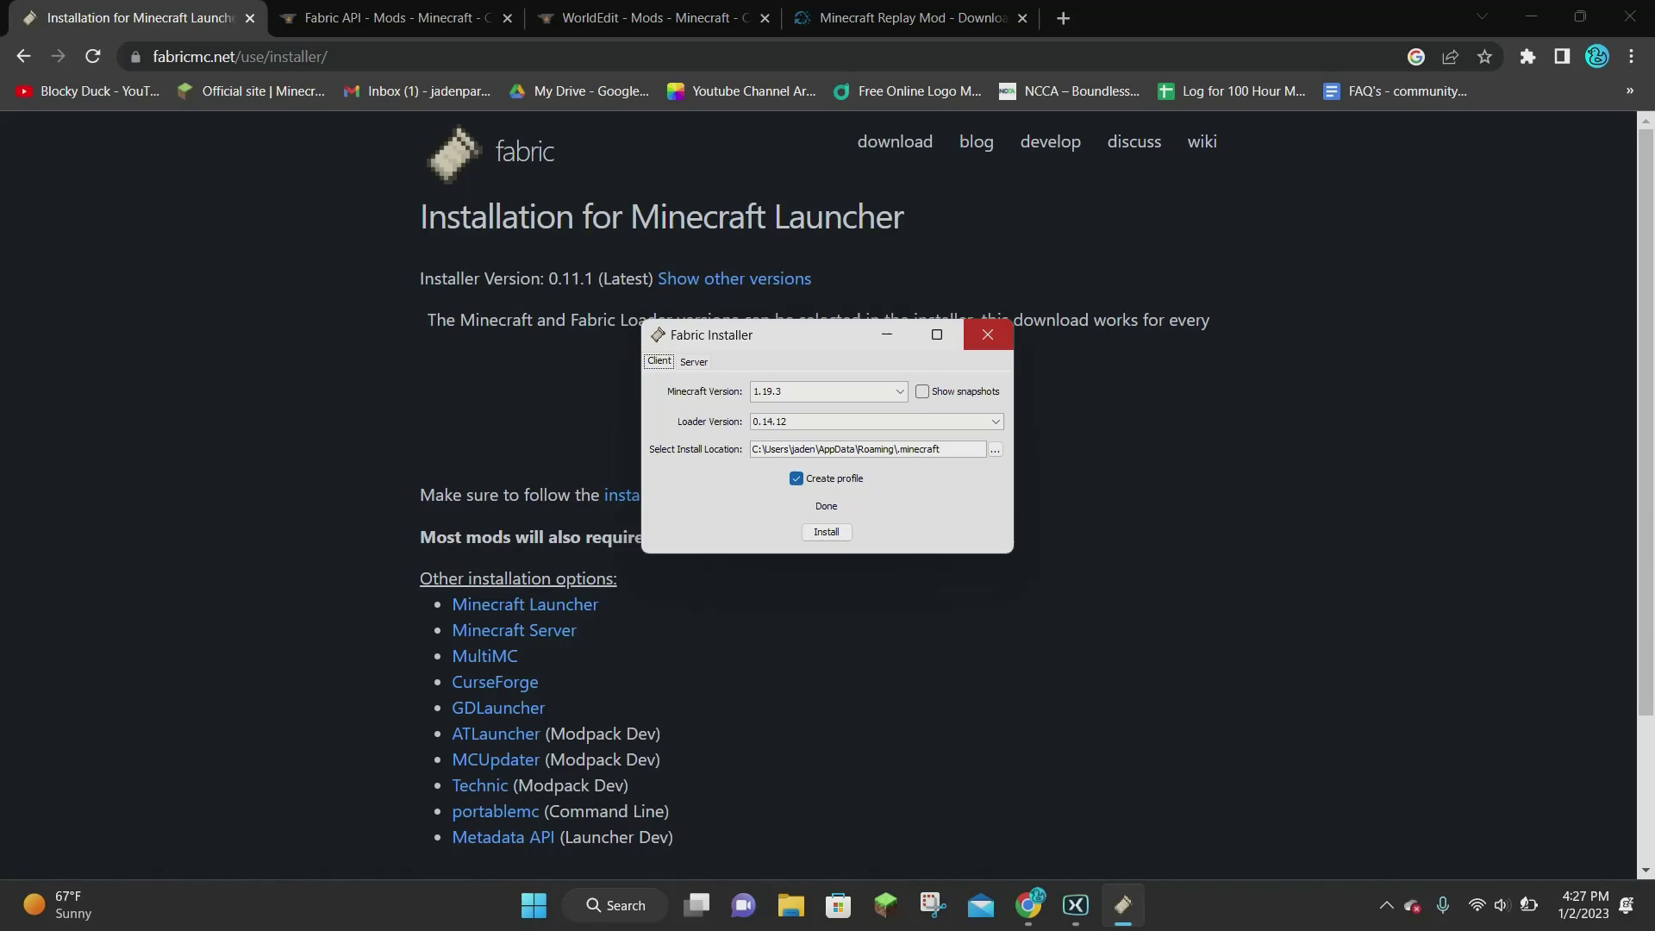
pyautogui.click(987, 334)
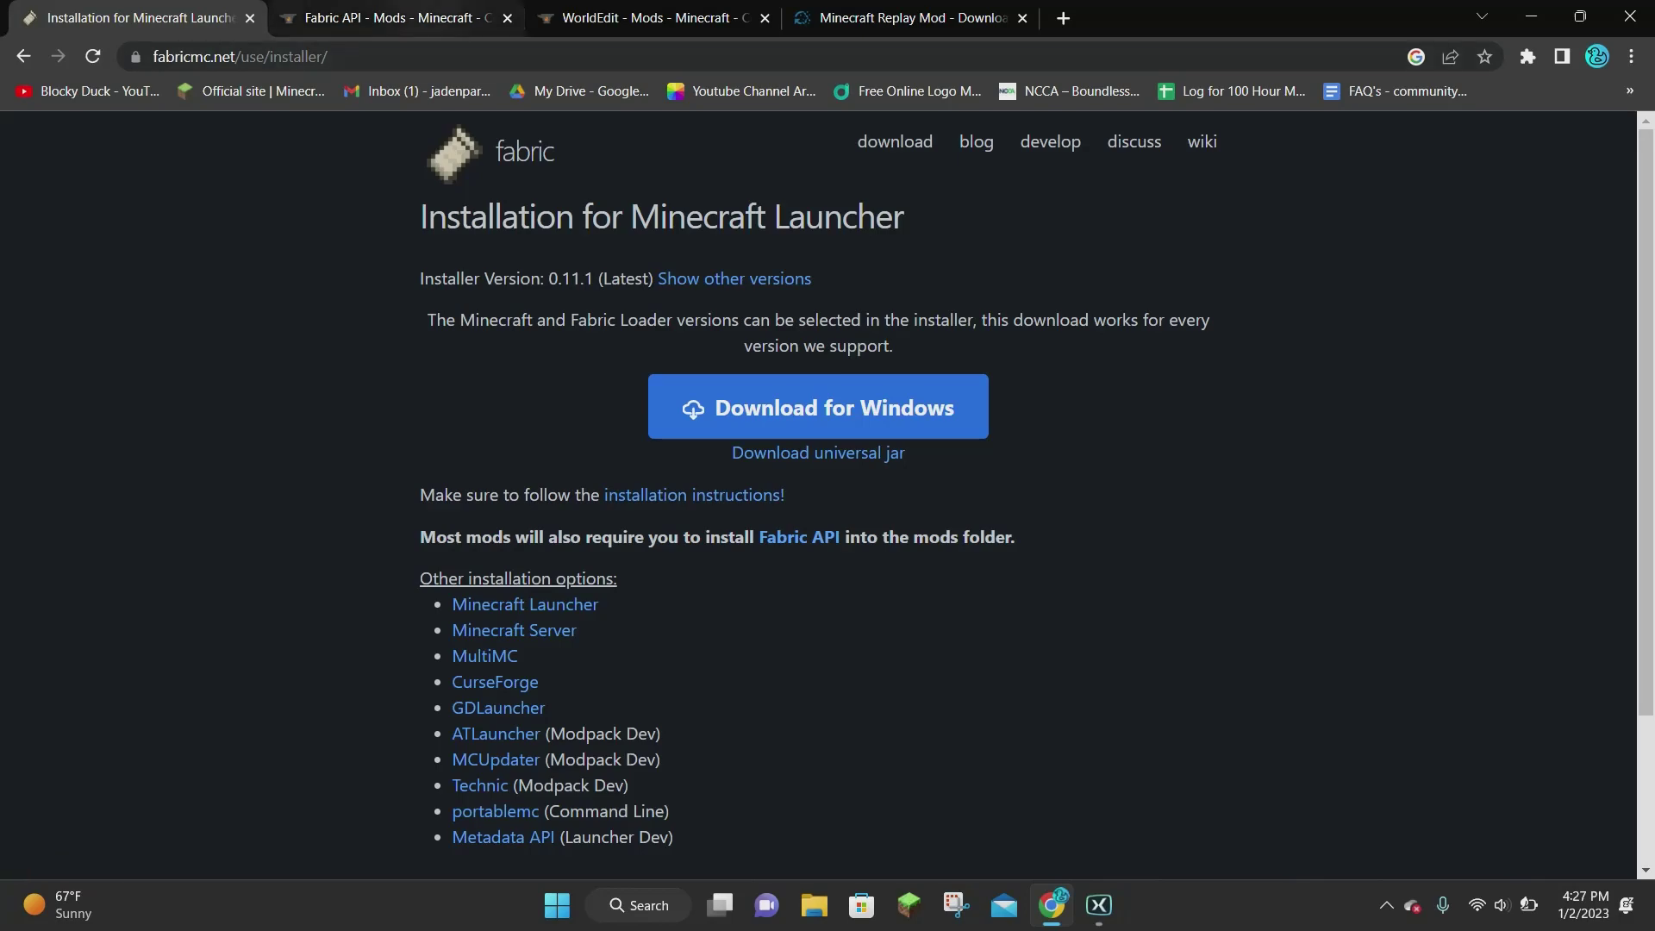
# Download the Fabric API 0.70.0+1.19.3 main file from its CurseForge files page.
pyautogui.hotkey('ctrl', 'Tab')
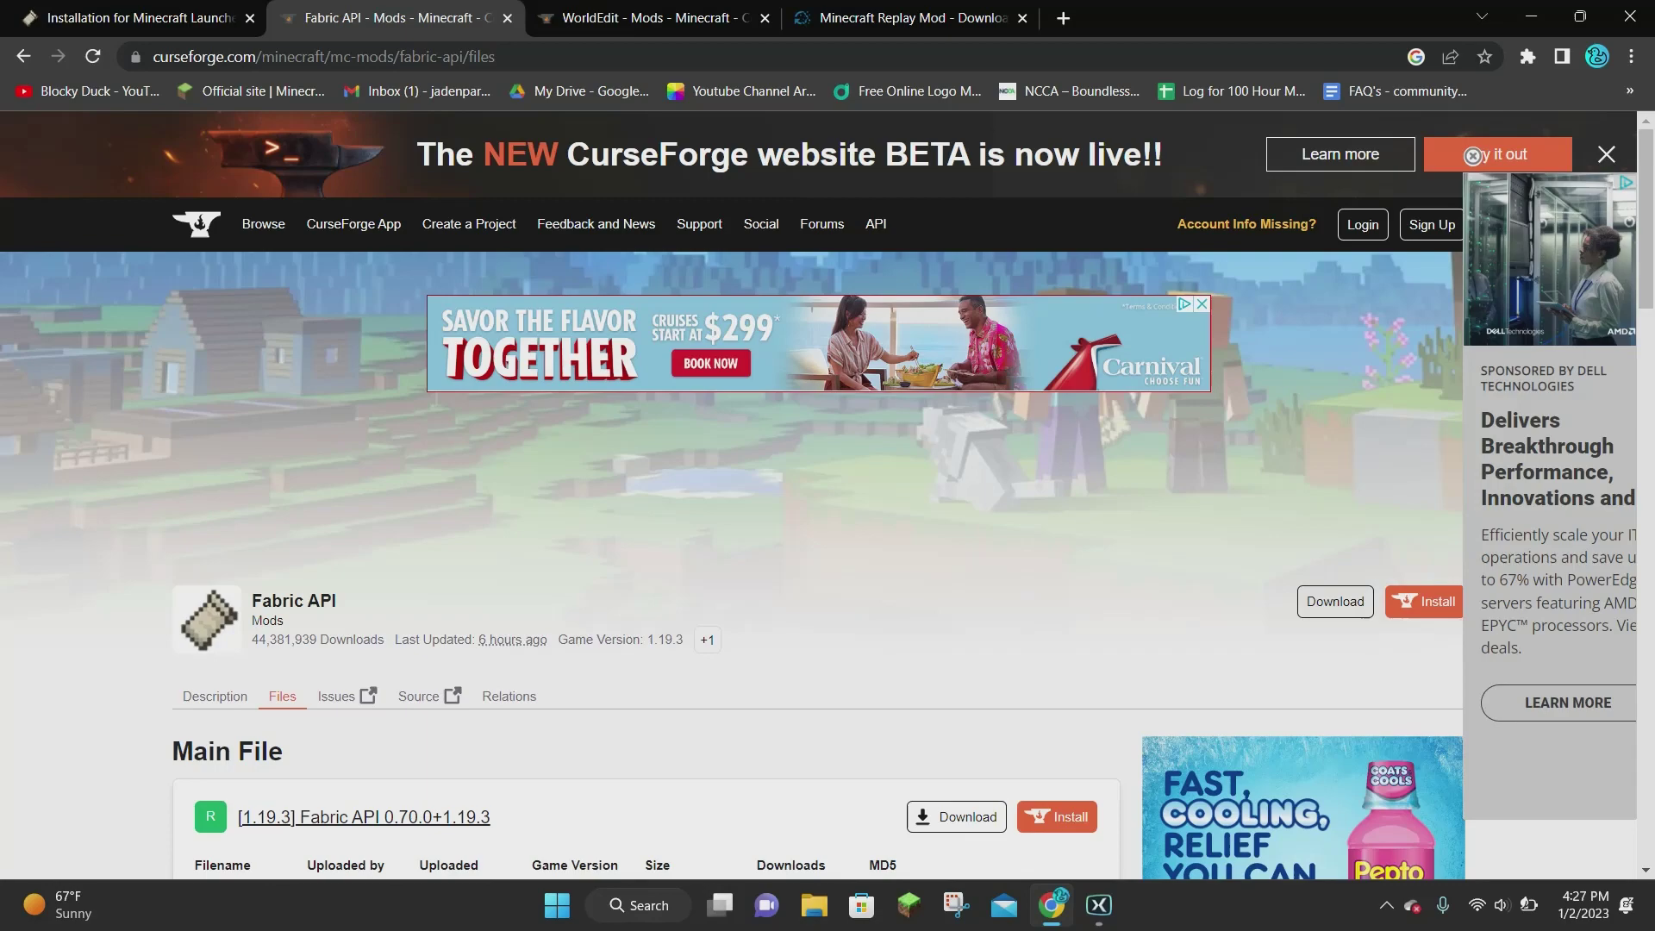
pyautogui.scroll(-3, 828, 492)
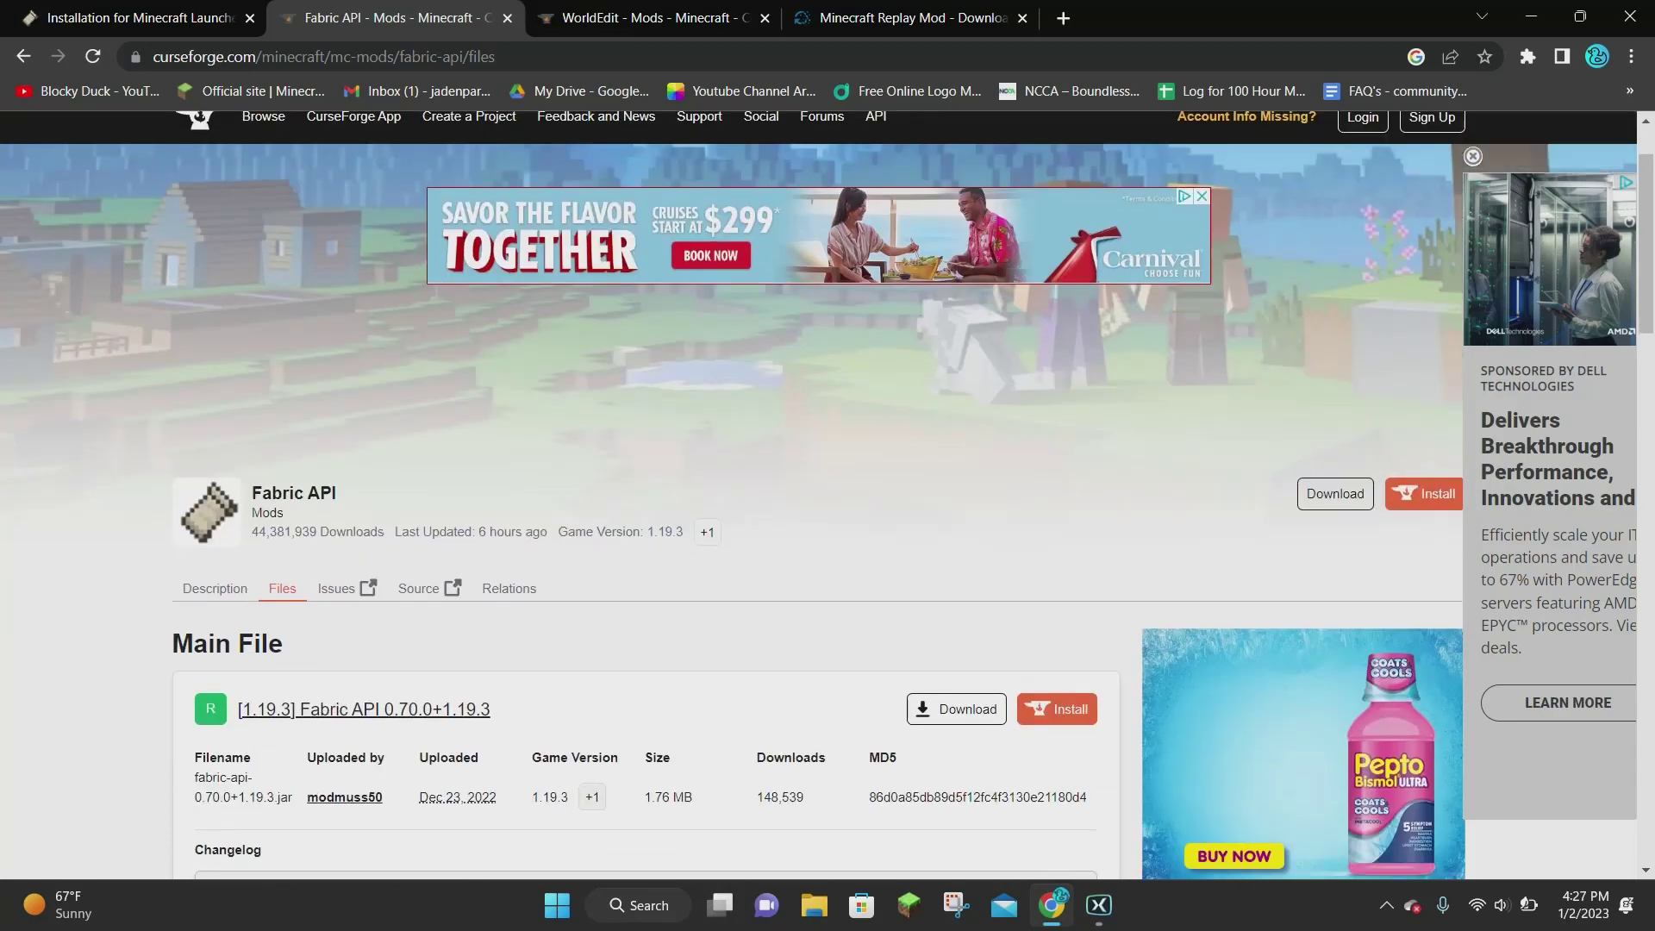
pyautogui.scroll(-1, 827, 491)
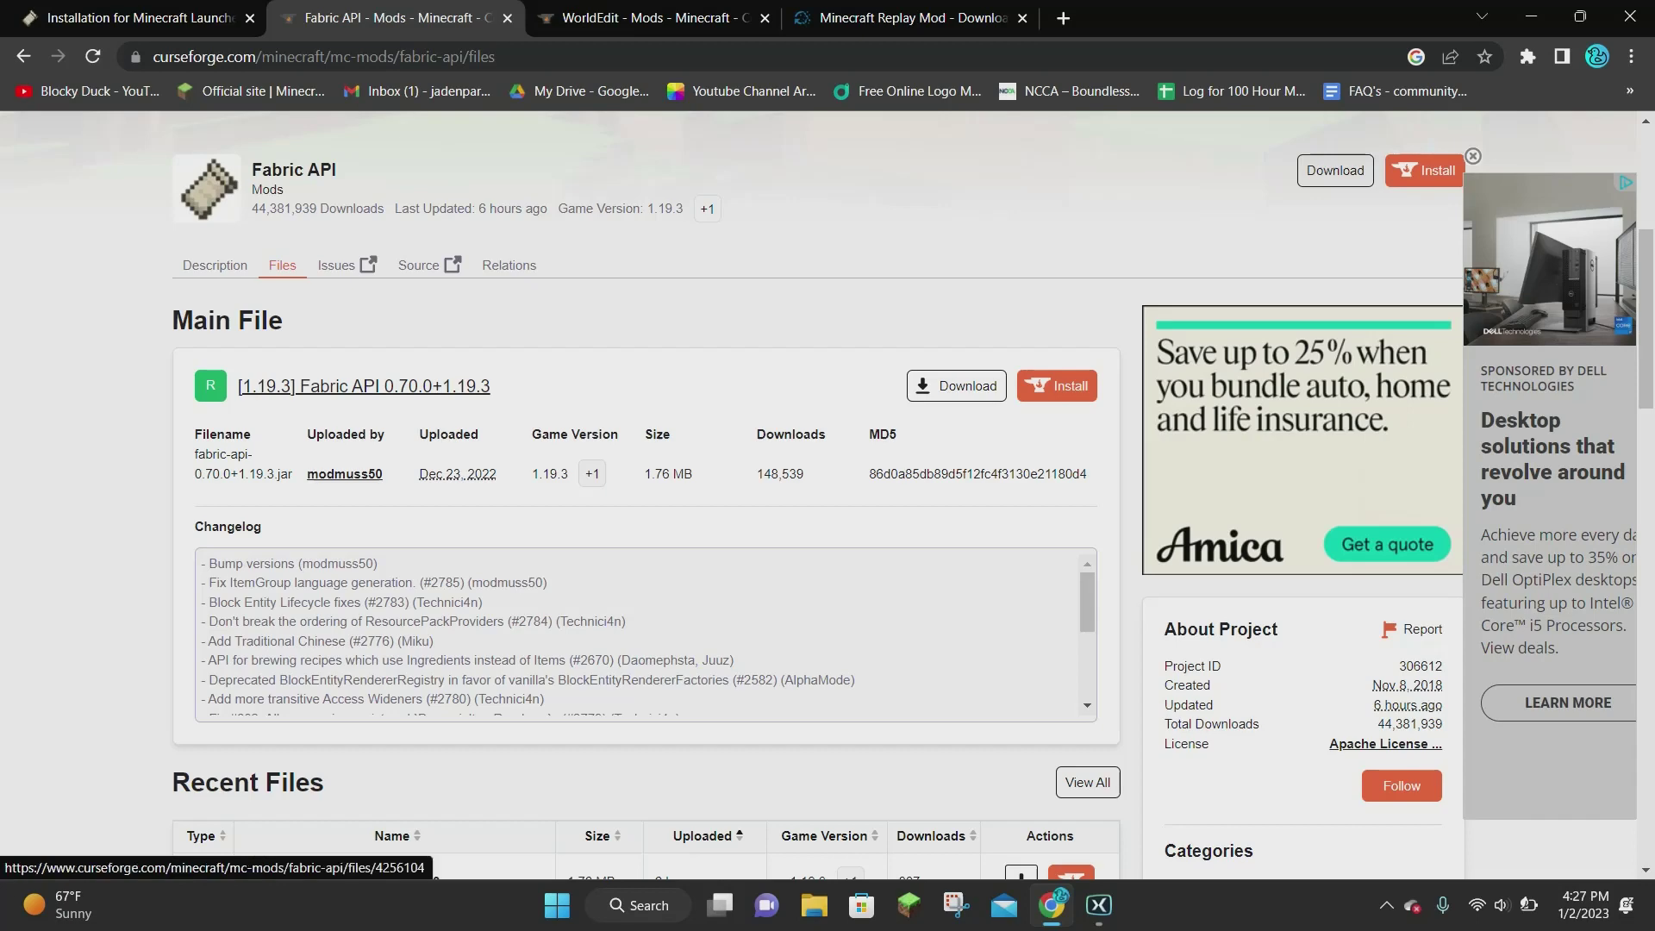
pyautogui.scroll(-1, 828, 491)
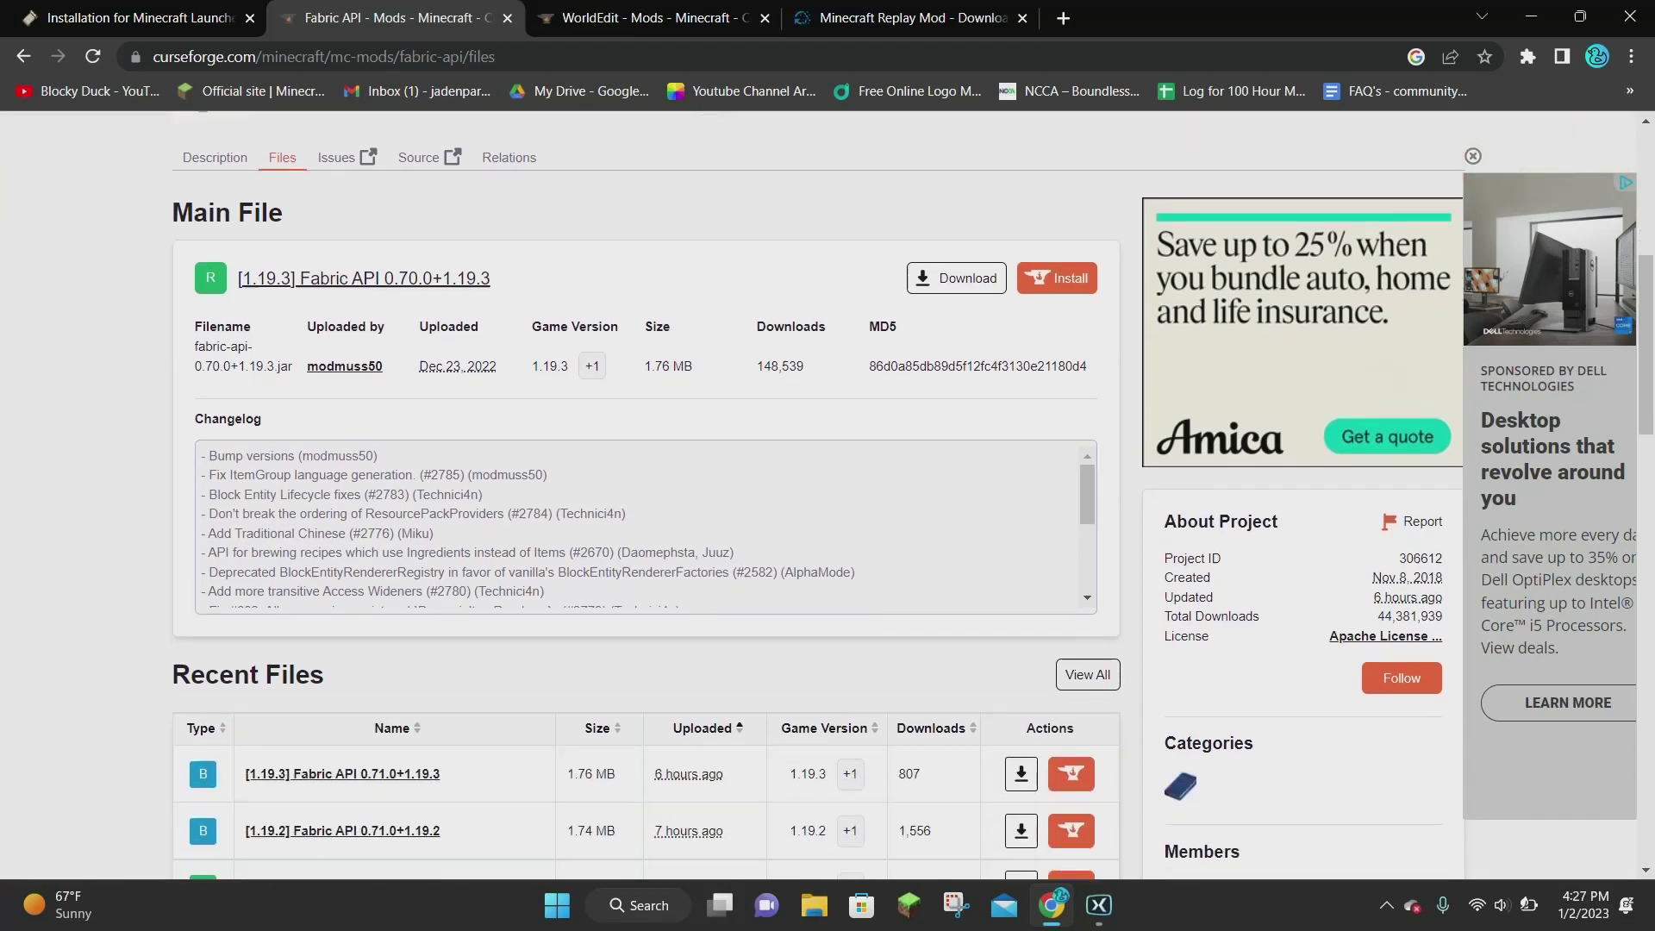
pyautogui.scroll(-2, 829, 492)
pyautogui.scroll(-2, 827, 492)
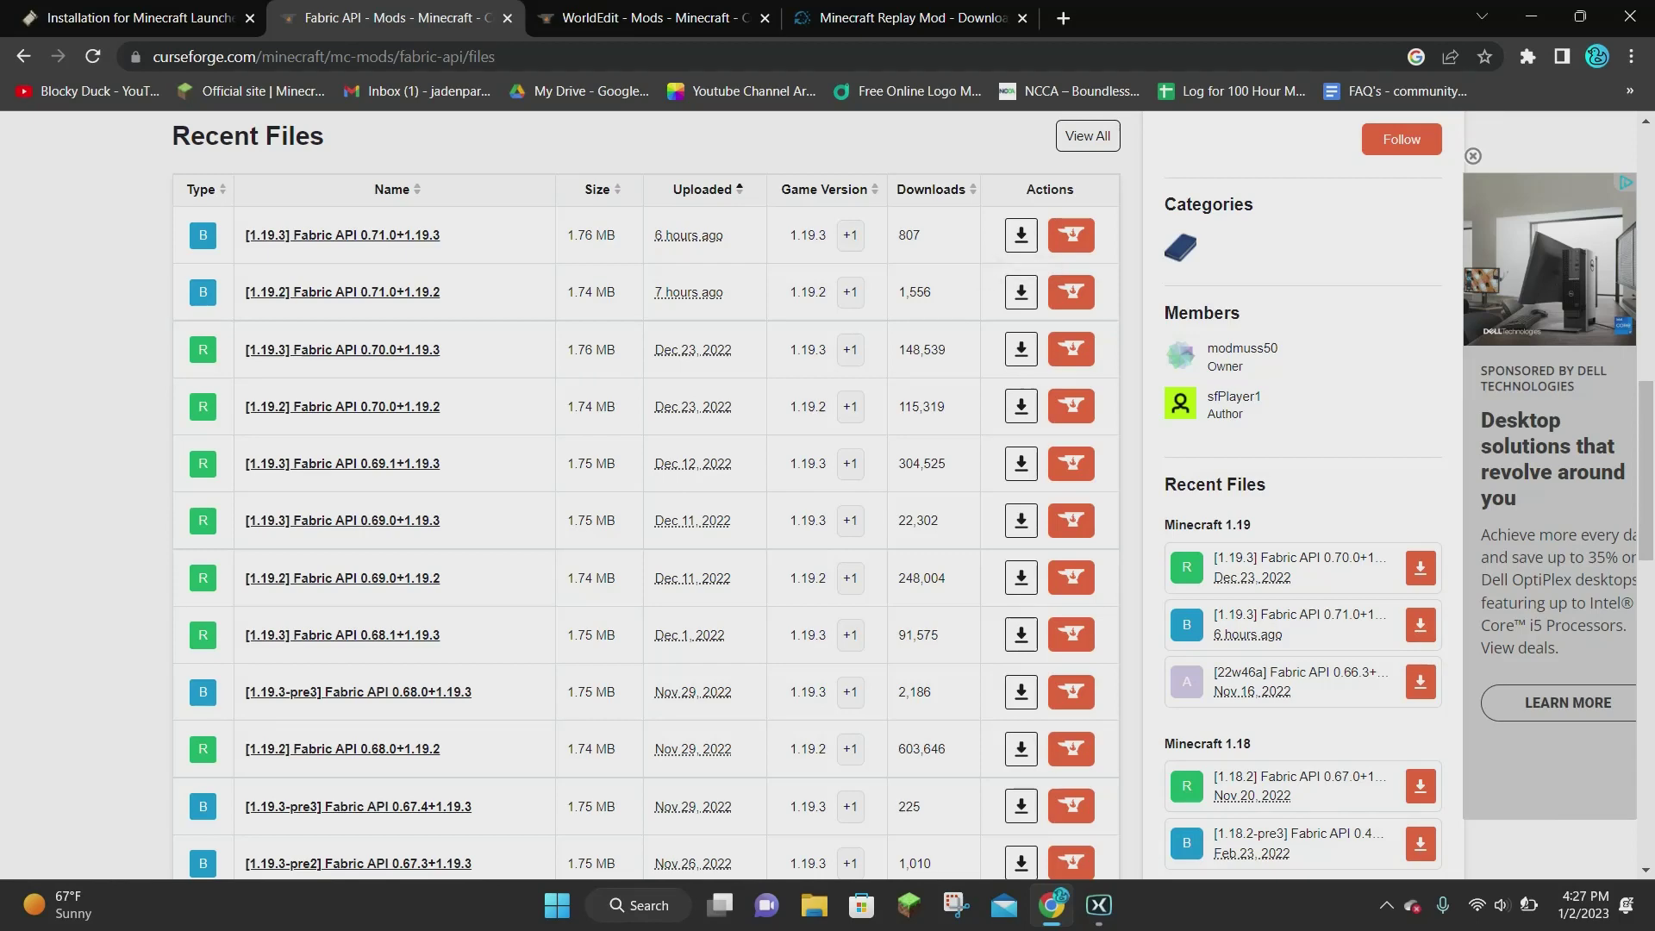
pyautogui.scroll(2, 828, 491)
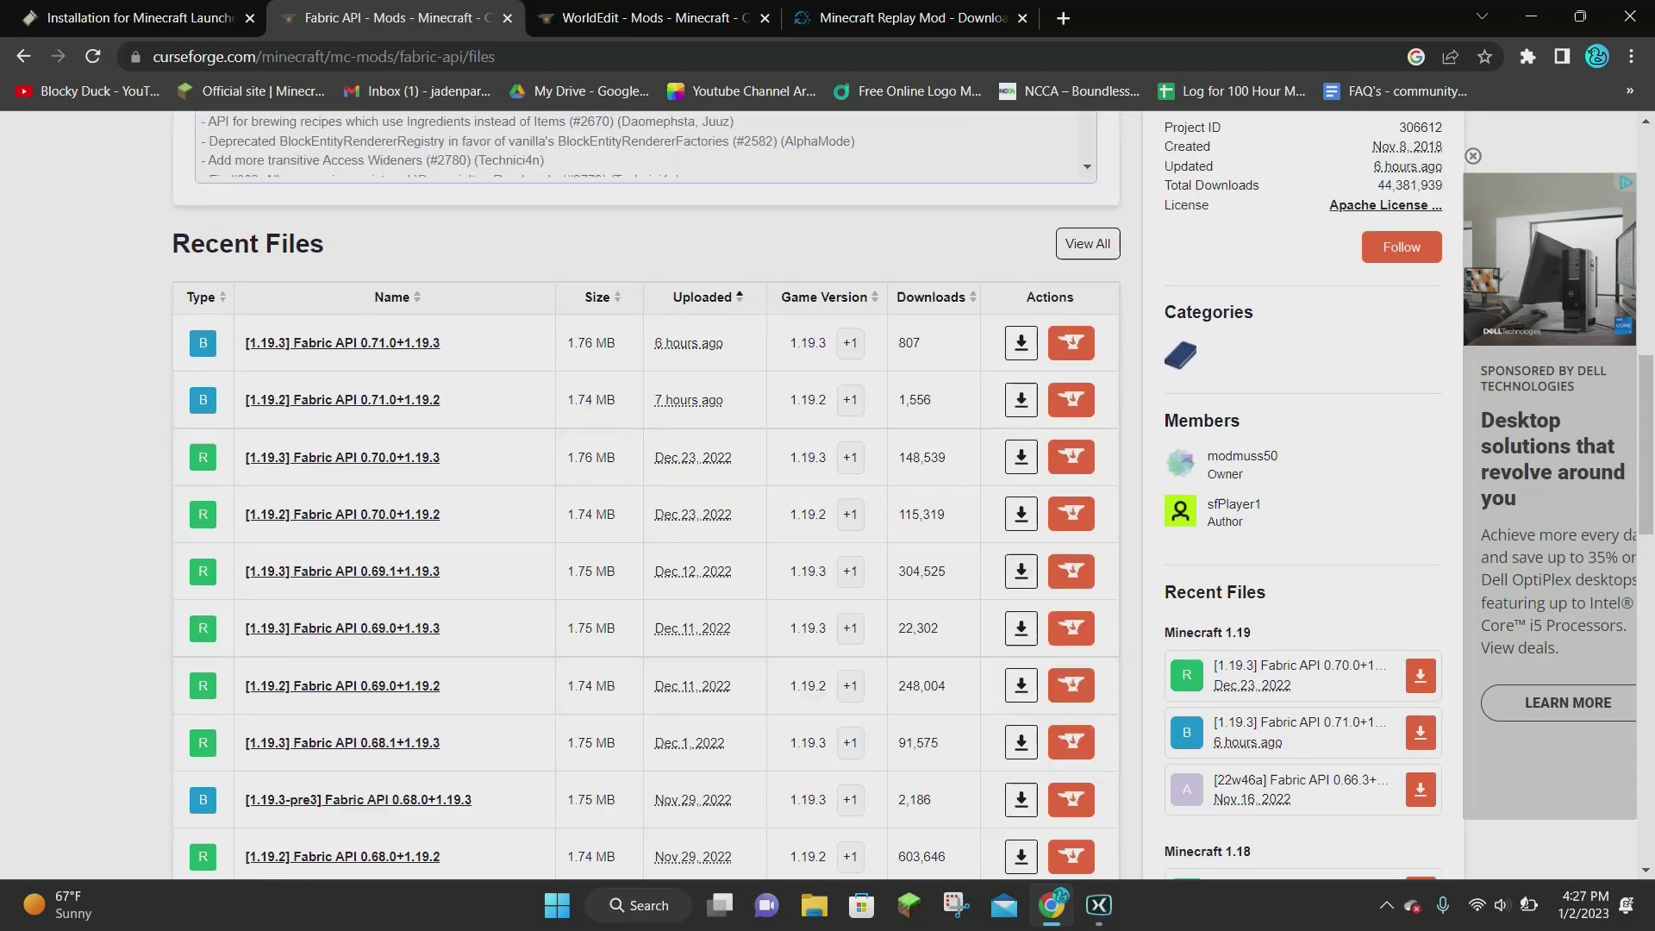
pyautogui.scroll(1, 828, 492)
pyautogui.scroll(2, 828, 492)
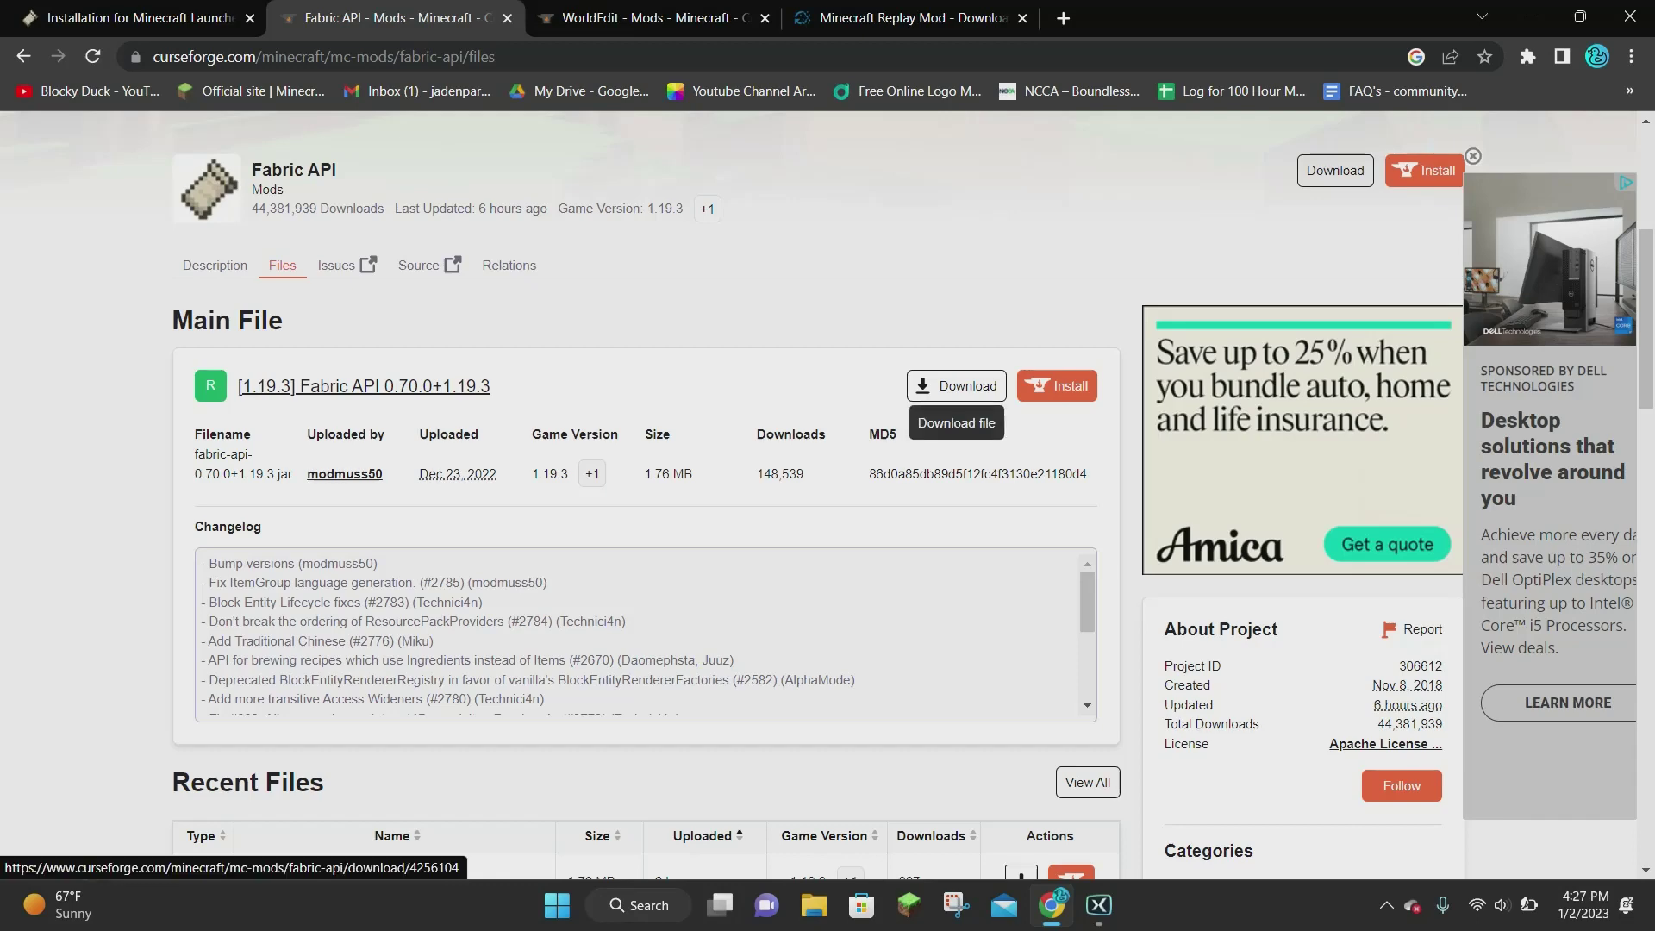
pyautogui.click(956, 385)
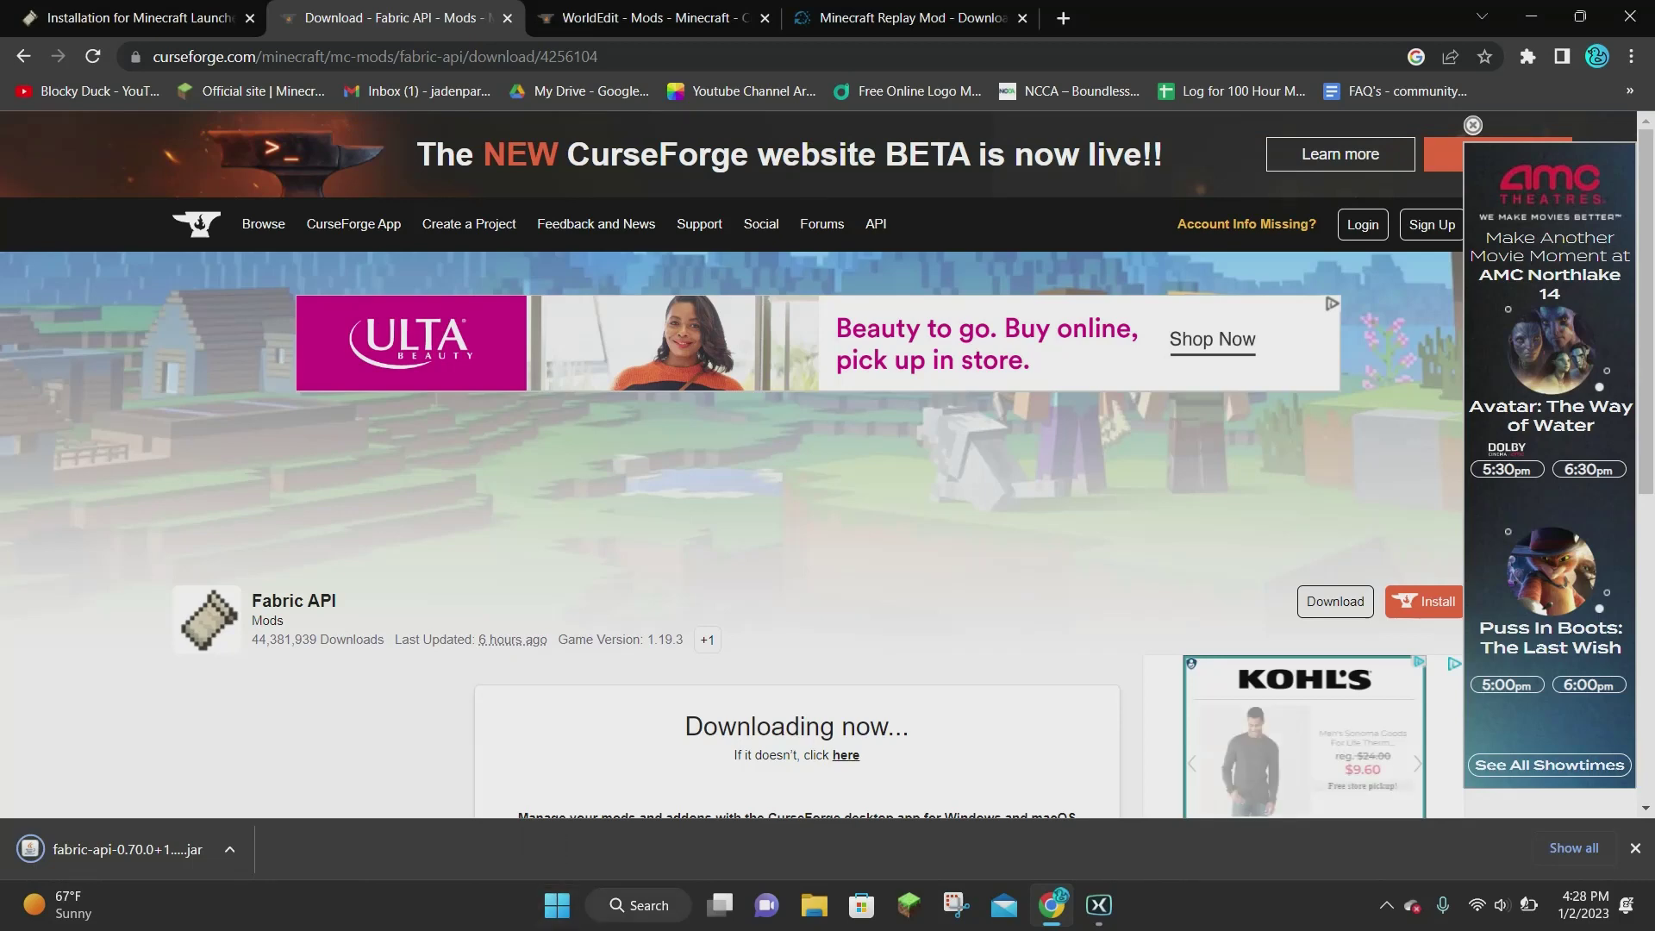
# Search for %appdata% to open the Roaming folder containing .minecraft.
pyautogui.click(641, 905)
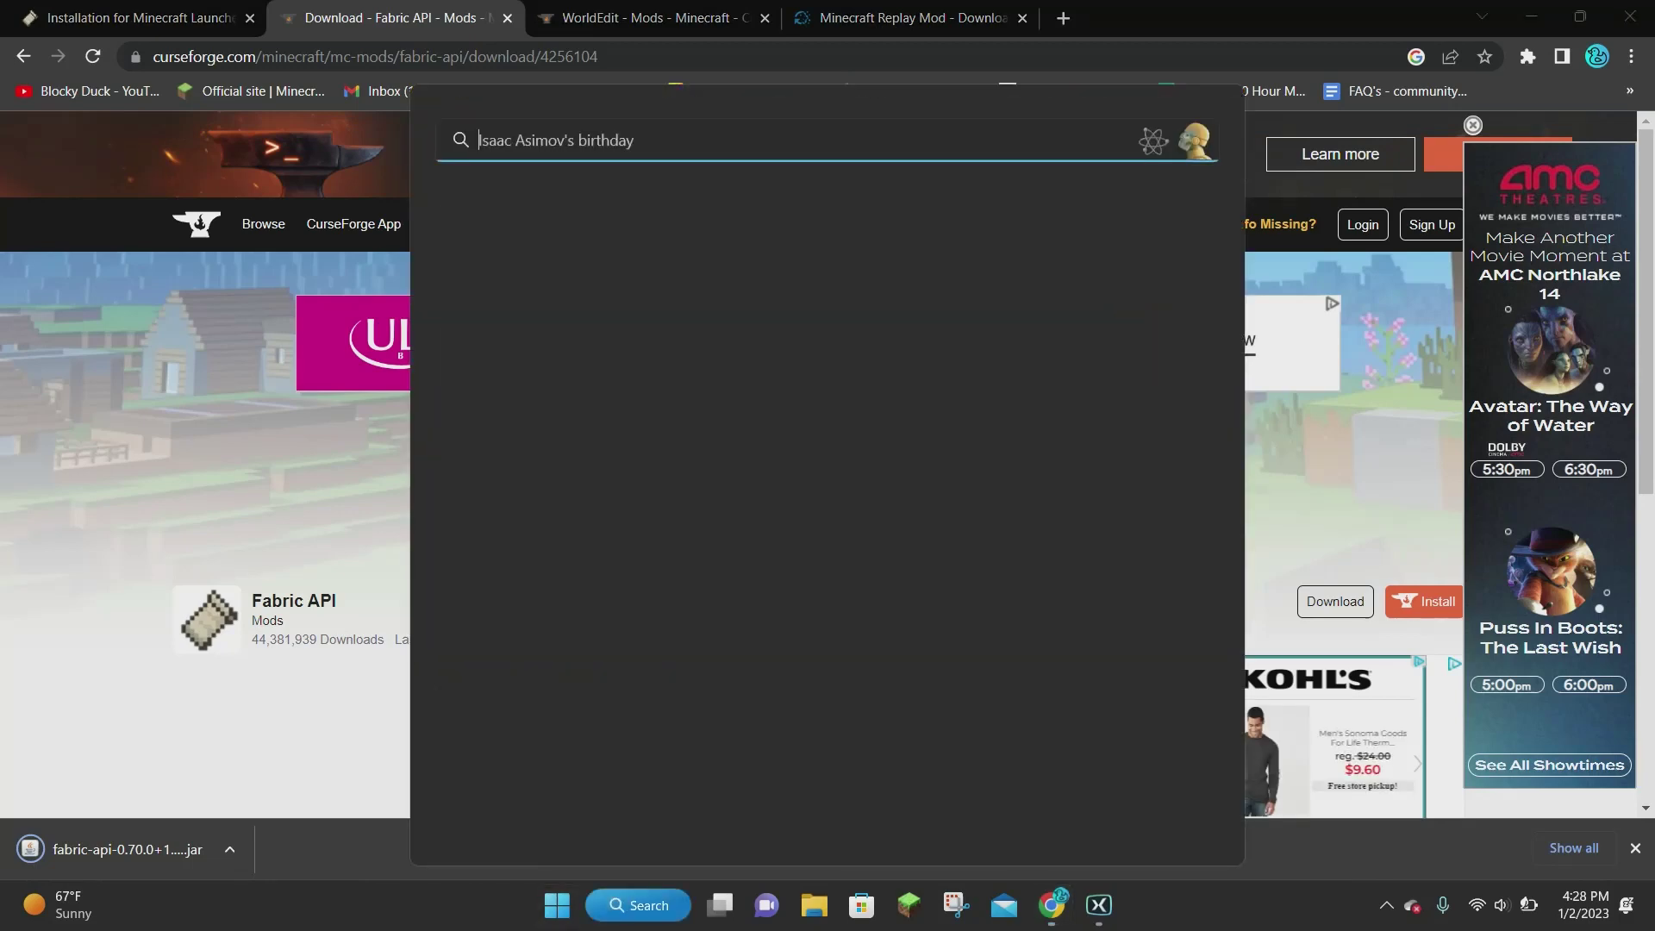
pyautogui.write('%')
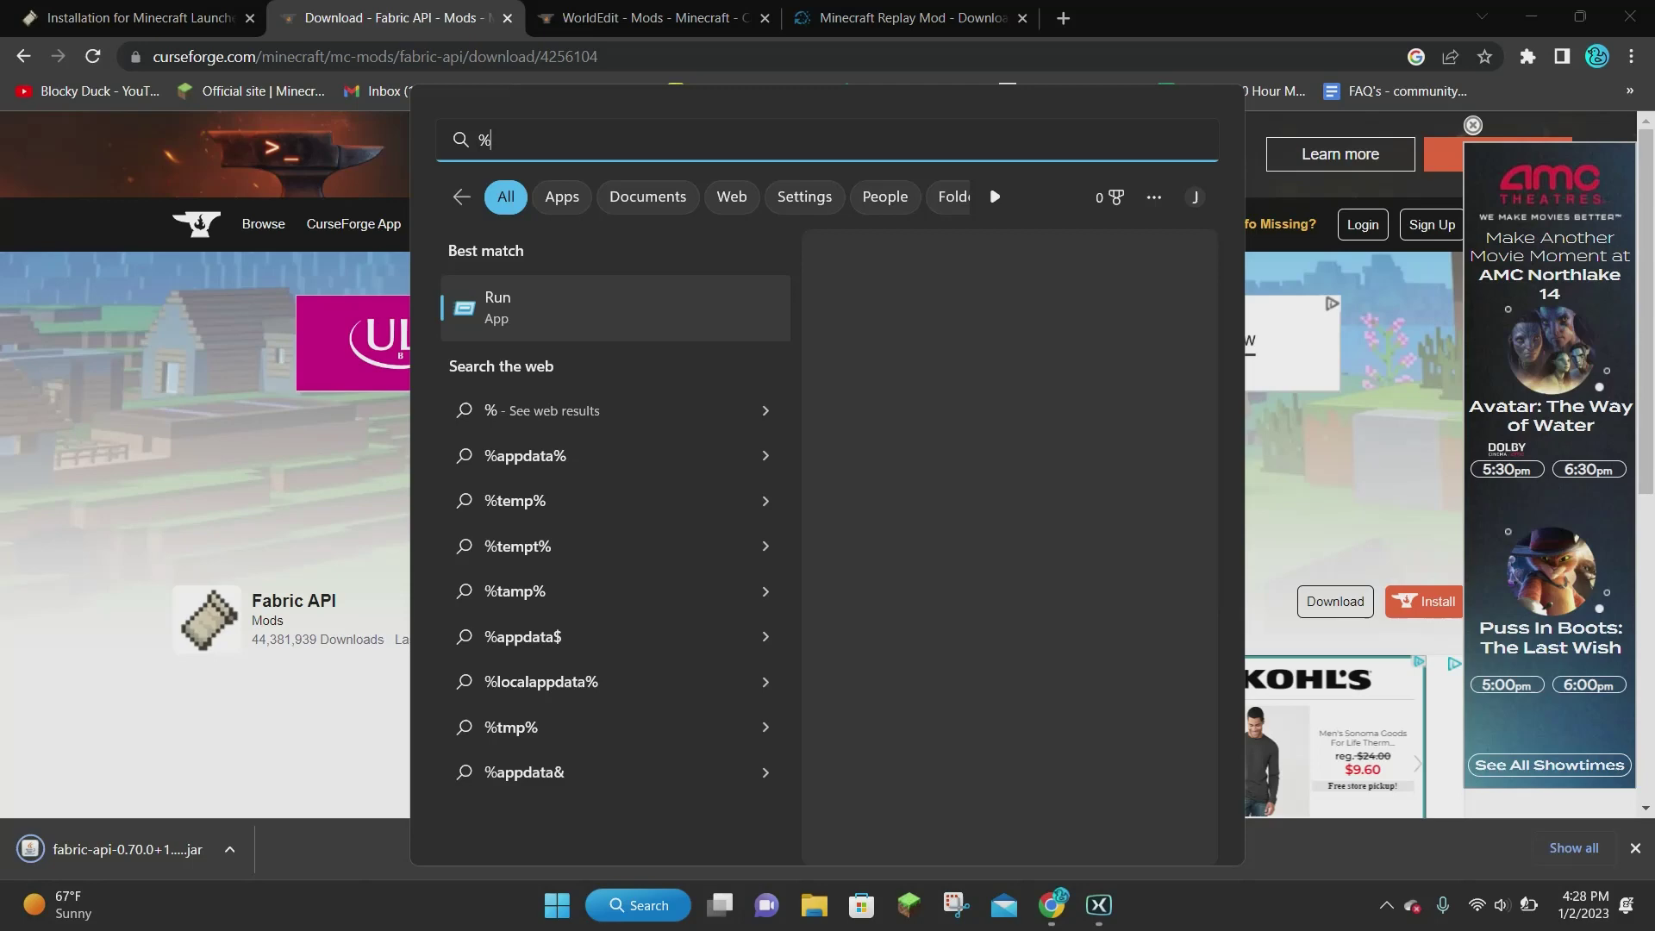
pyautogui.write('appdat%')
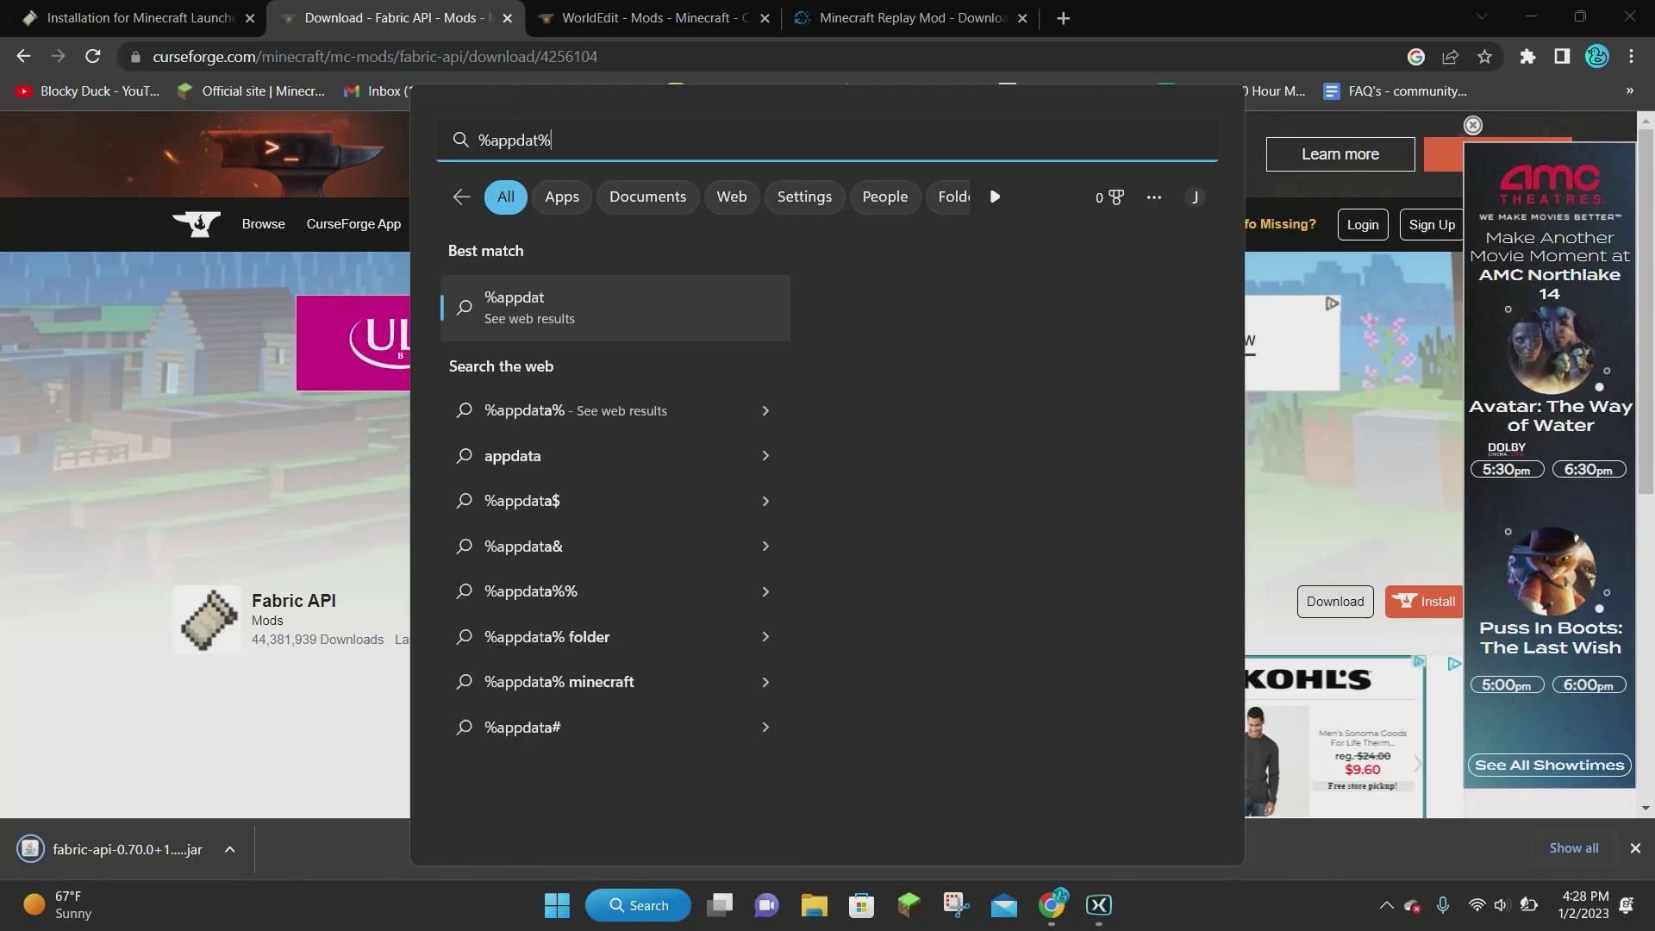
pyautogui.press('BackSpace')
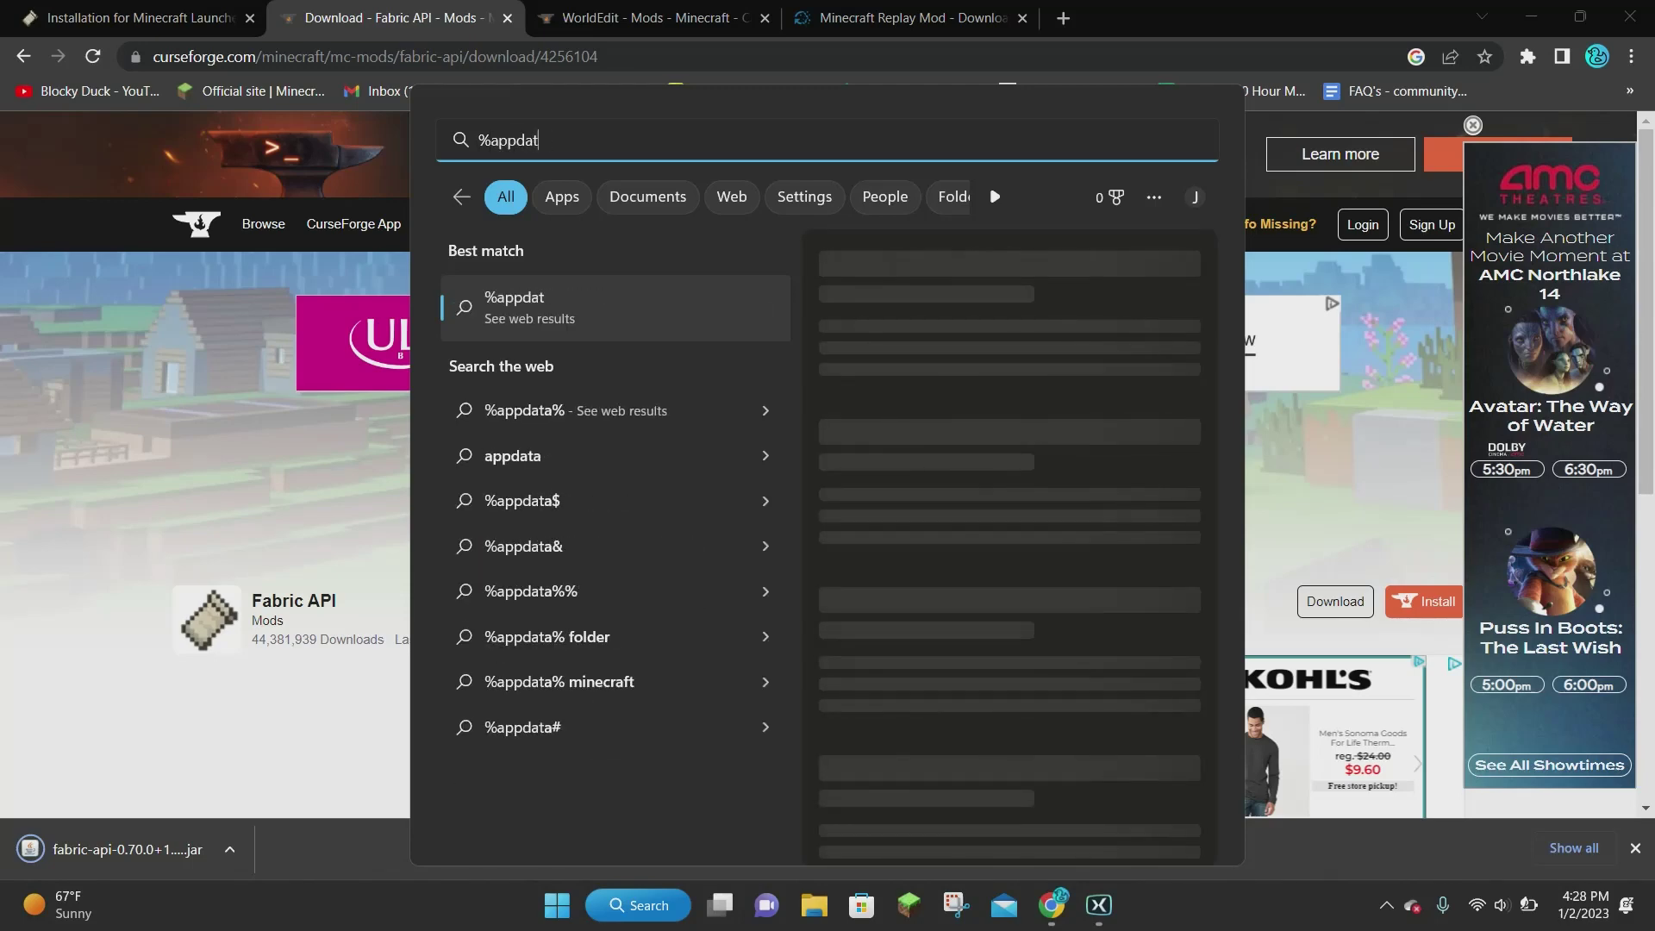
pyautogui.write('a%')
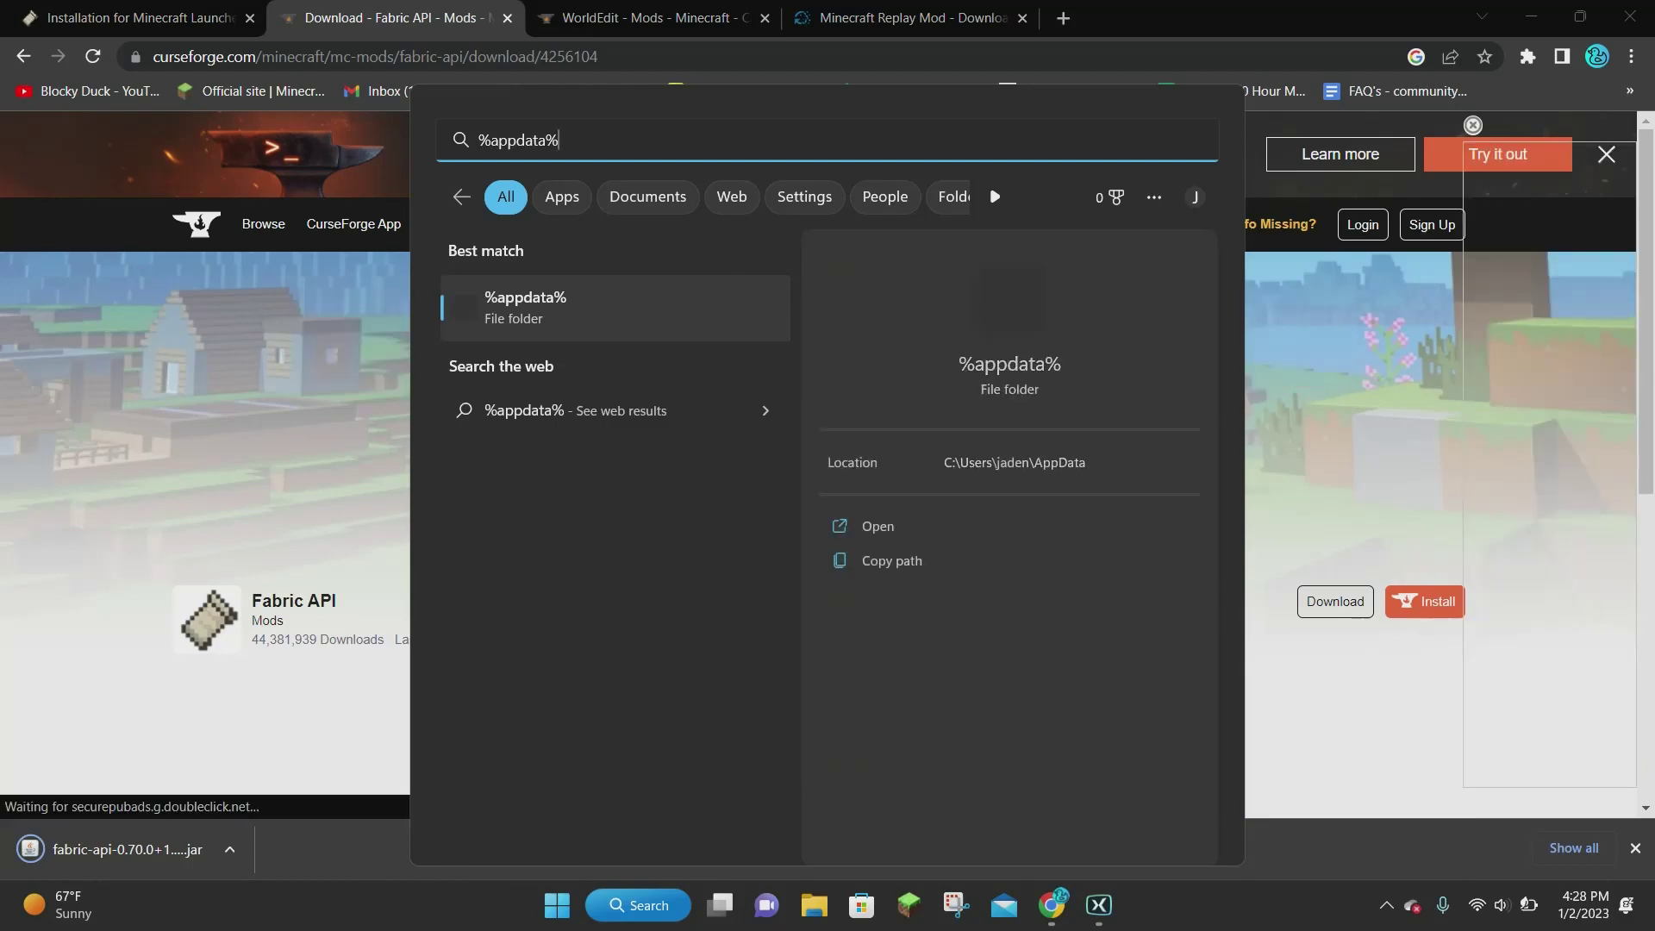
pyautogui.press('Return')
pyautogui.press('Escape')
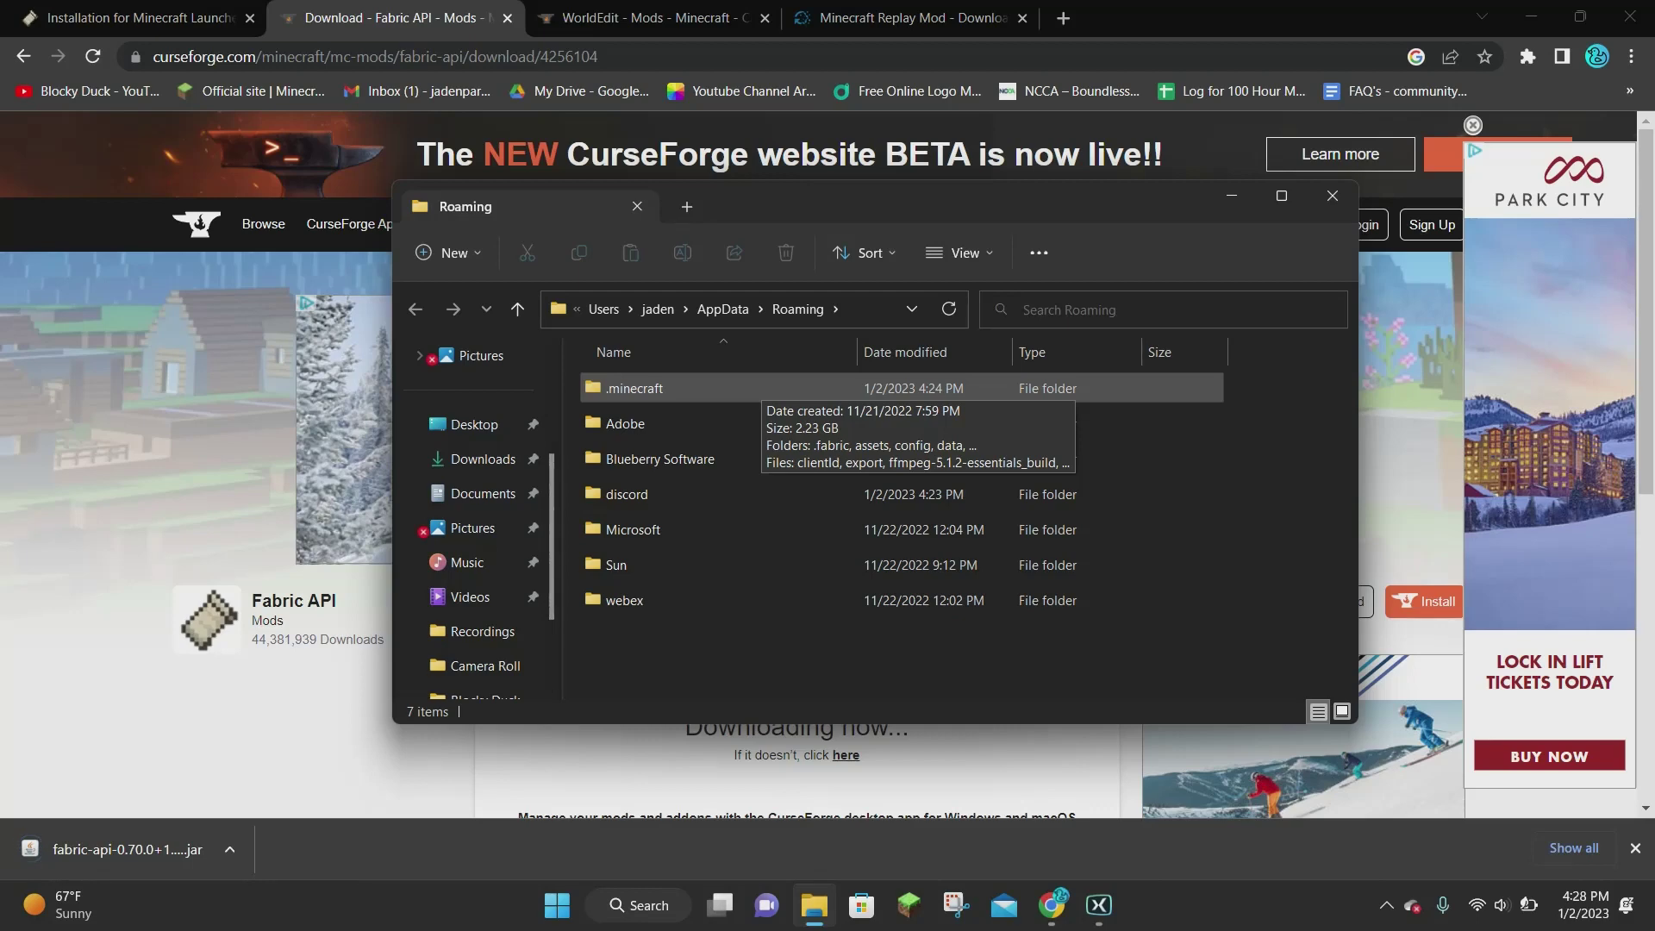
# Open .minecraft\mods and delete all five old mod jars.
pyautogui.doubleClick(763, 388)
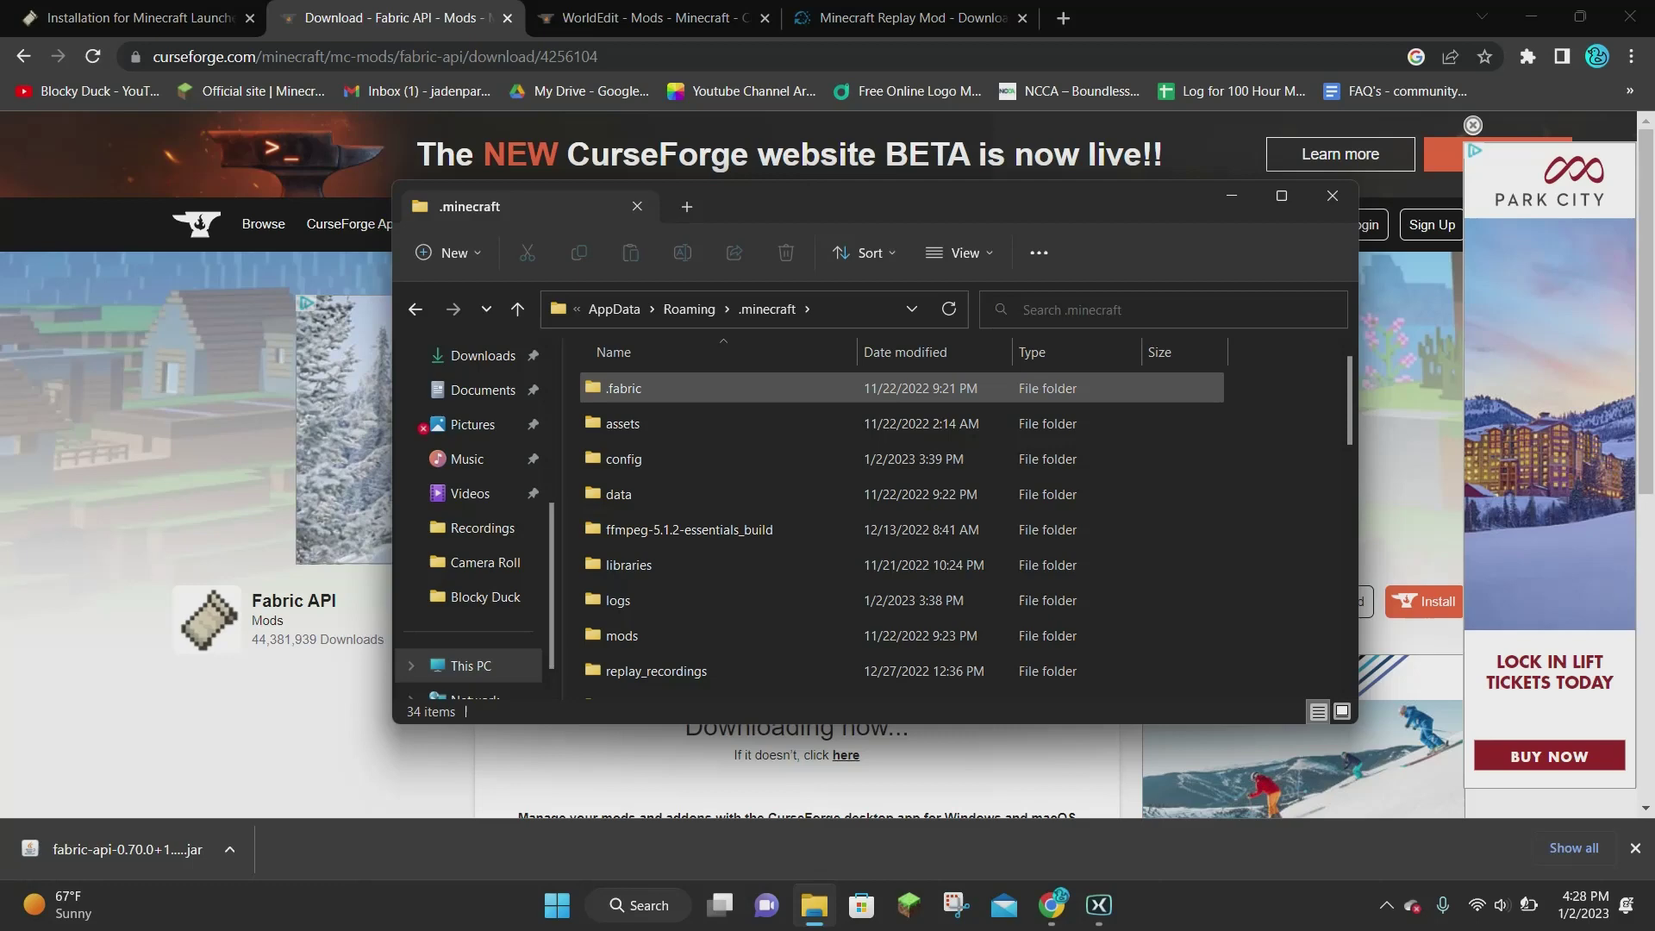
pyautogui.scroll(-1, 776, 388)
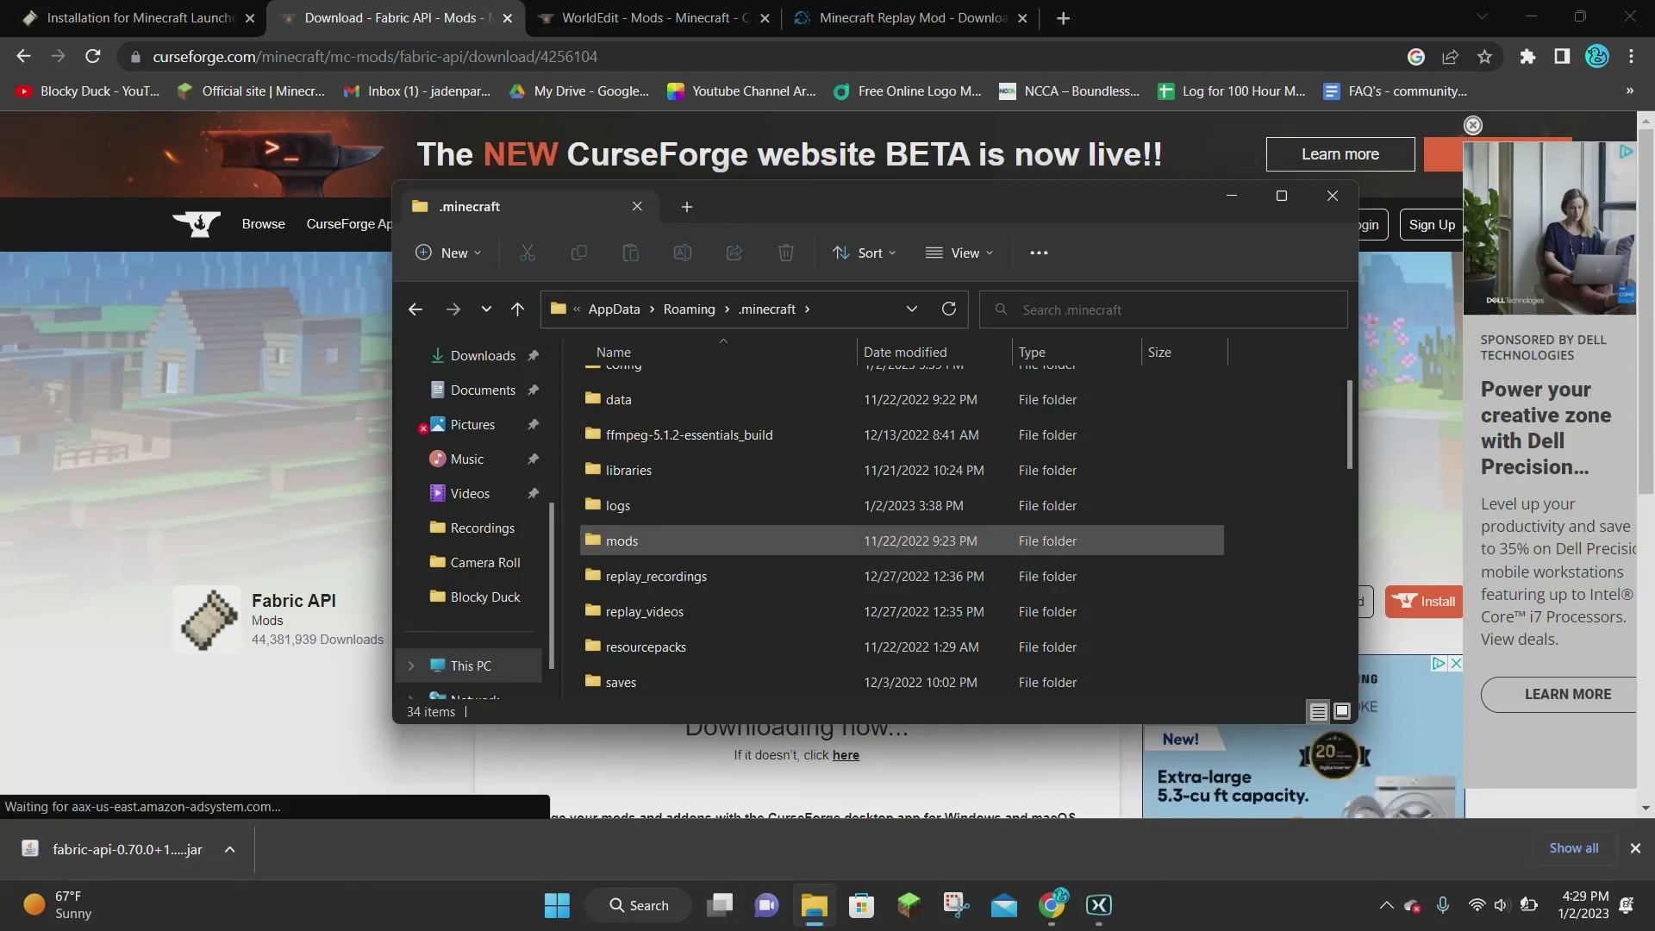
pyautogui.click(748, 541)
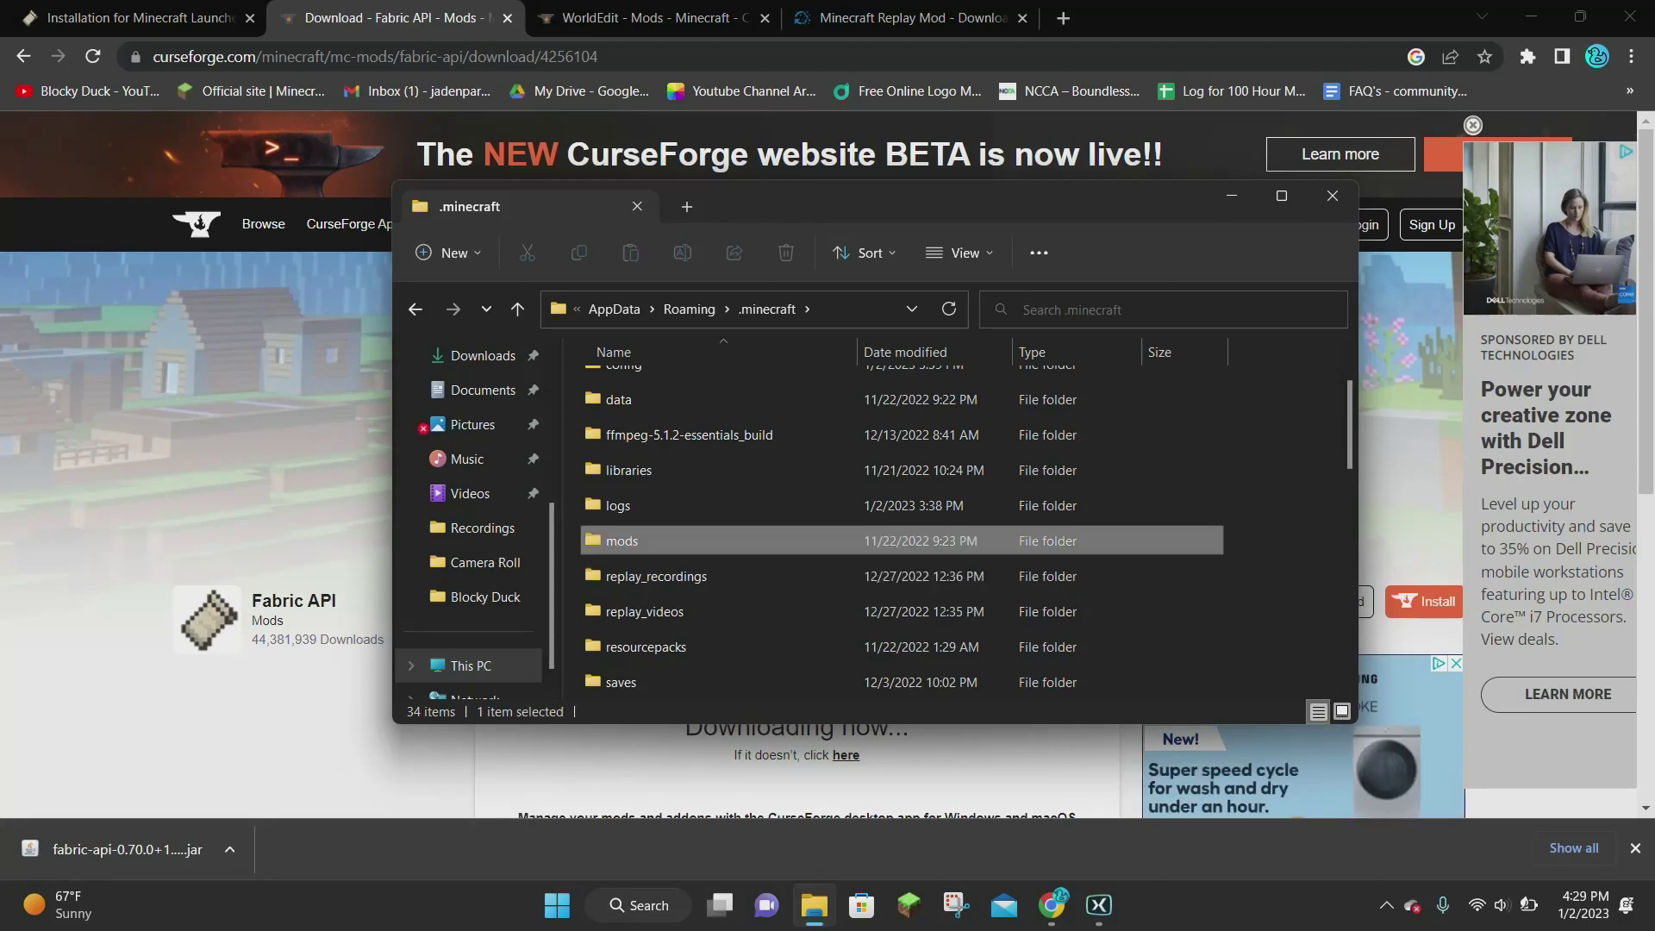
pyautogui.doubleClick(748, 541)
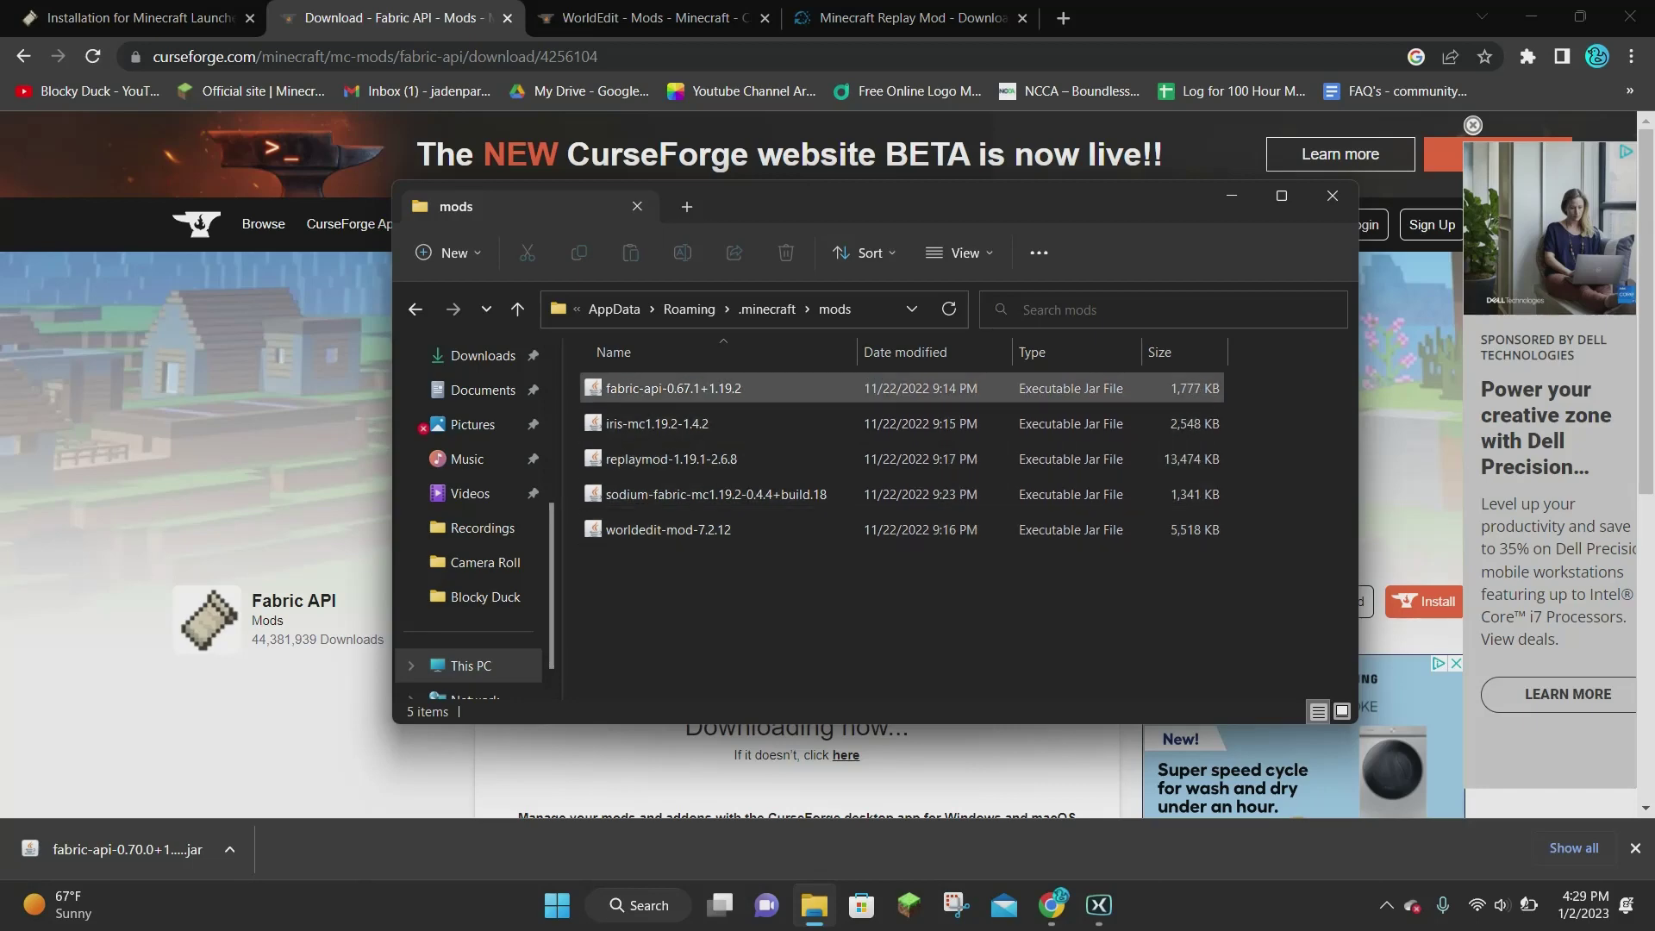
pyautogui.click(748, 387)
pyautogui.hotkey('ctrl', 'a')
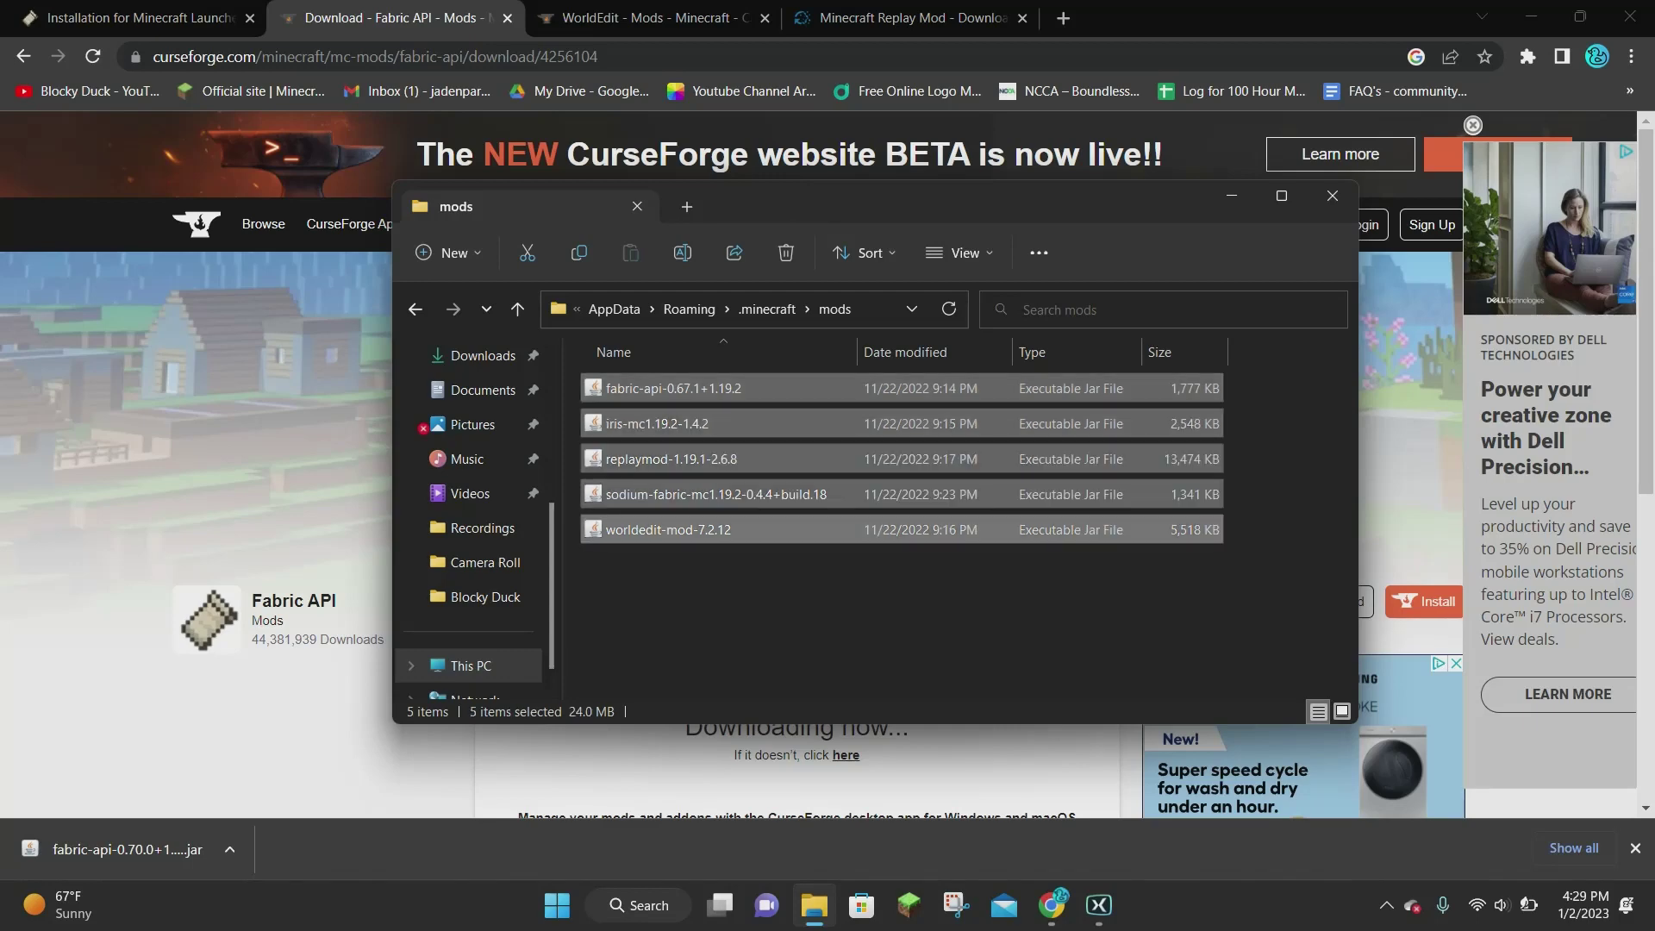
pyautogui.press('Menu')
pyautogui.click(952, 560)
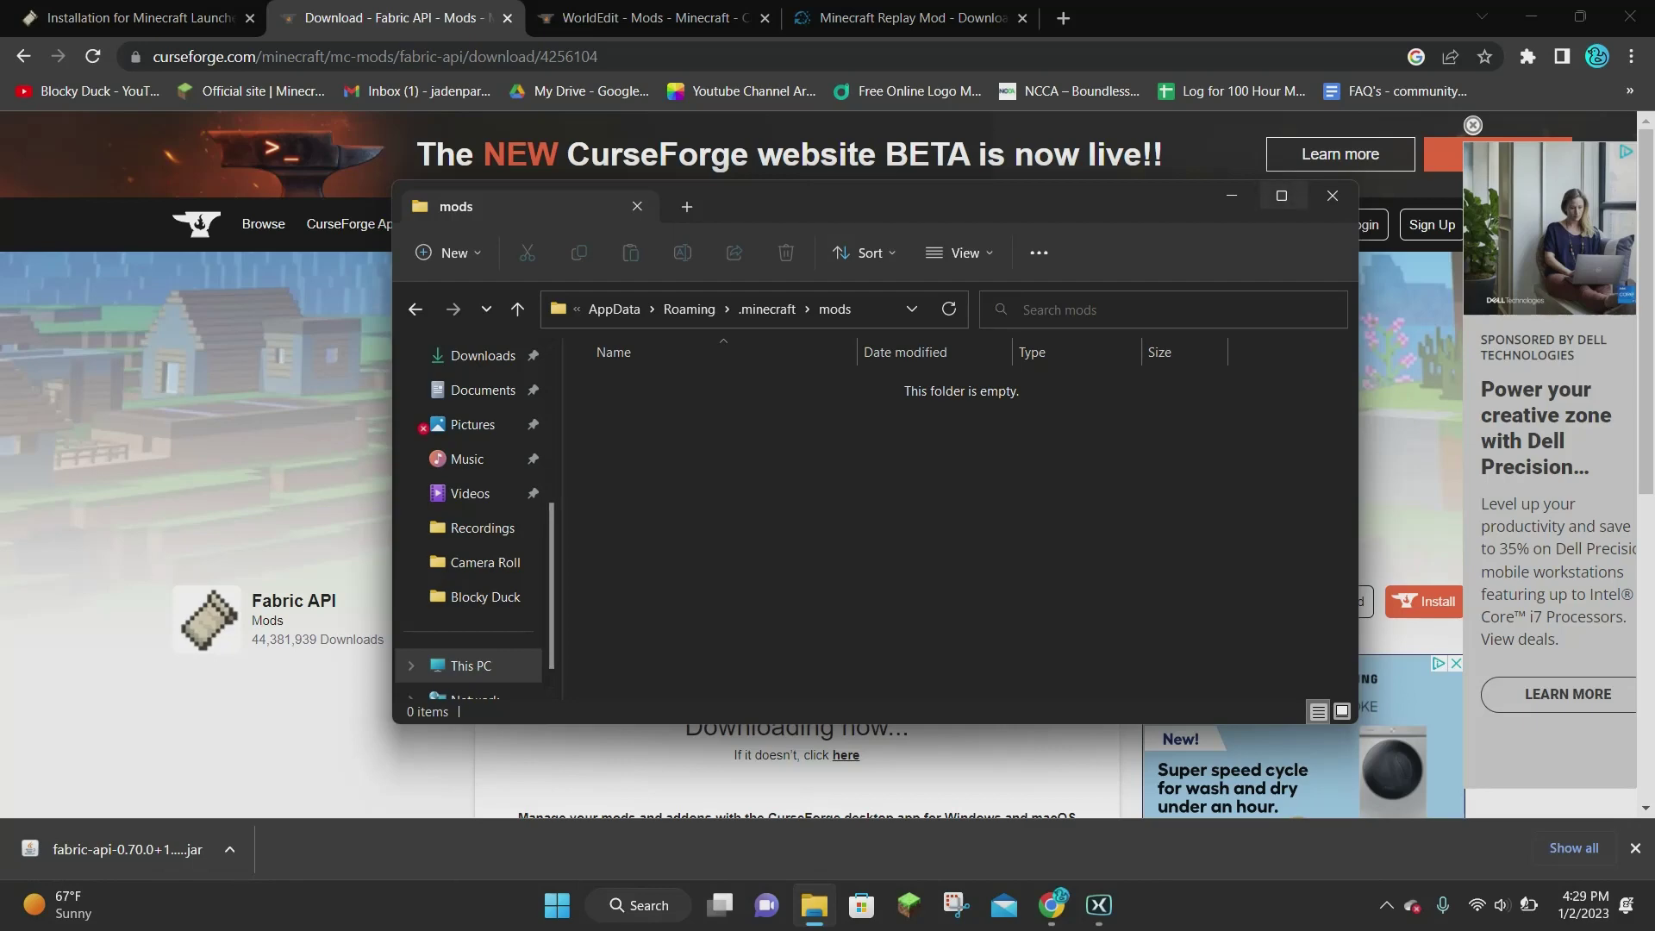
# Show the downloaded Fabric API jar in its Downloads folder.
pyautogui.click(1231, 195)
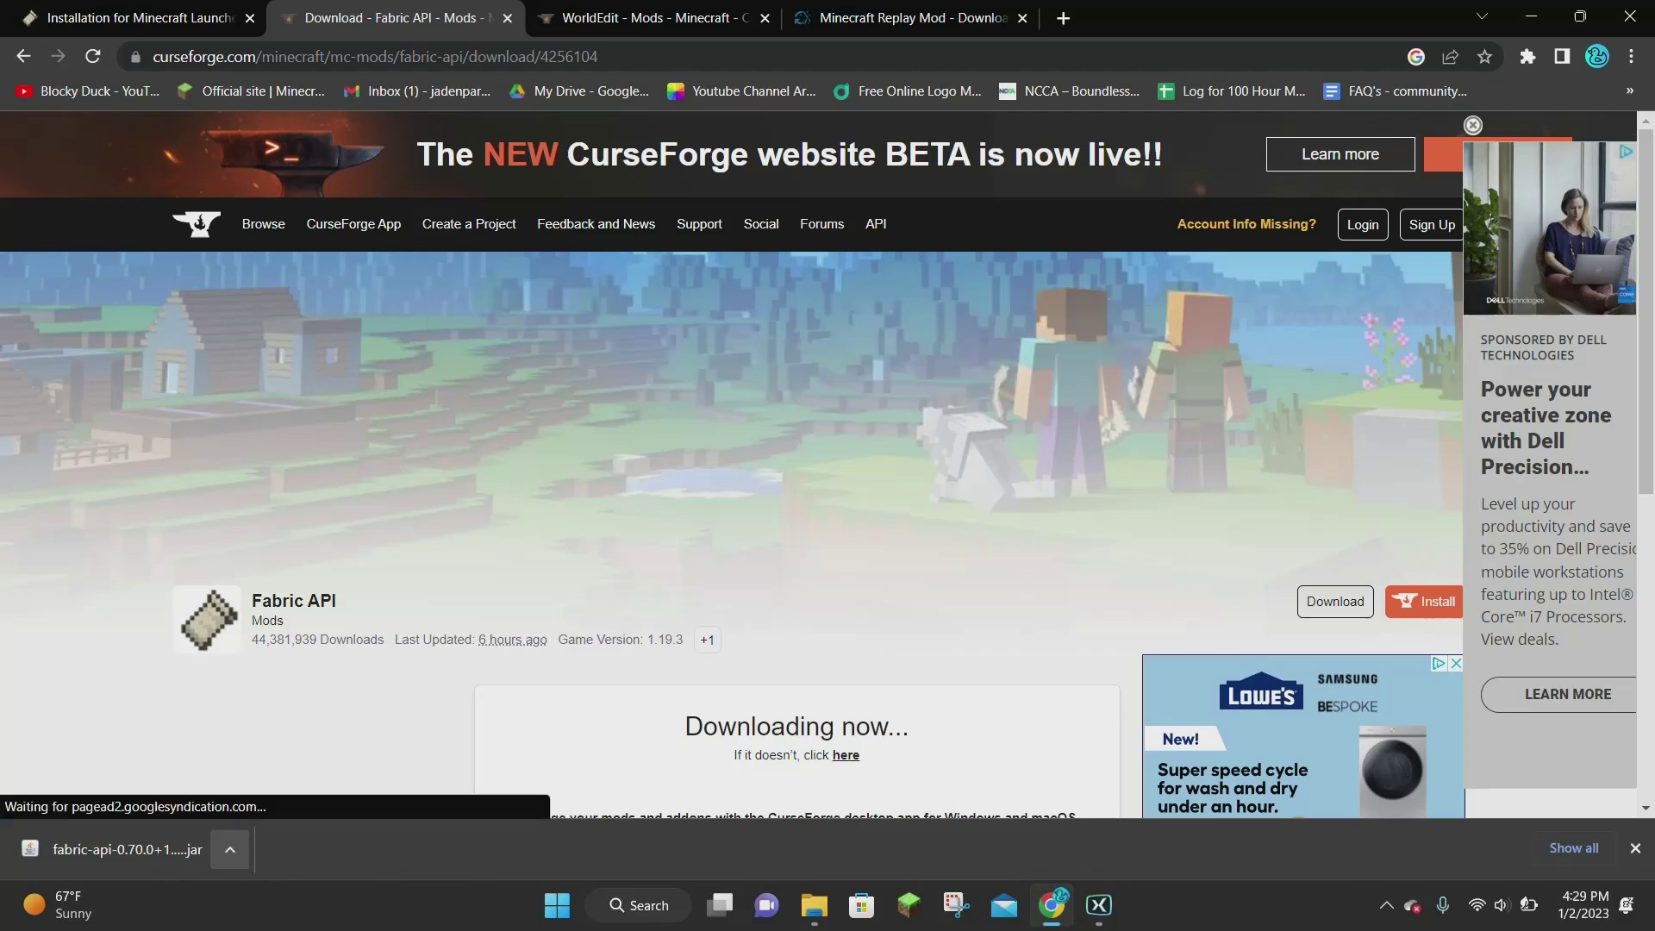
pyautogui.click(229, 848)
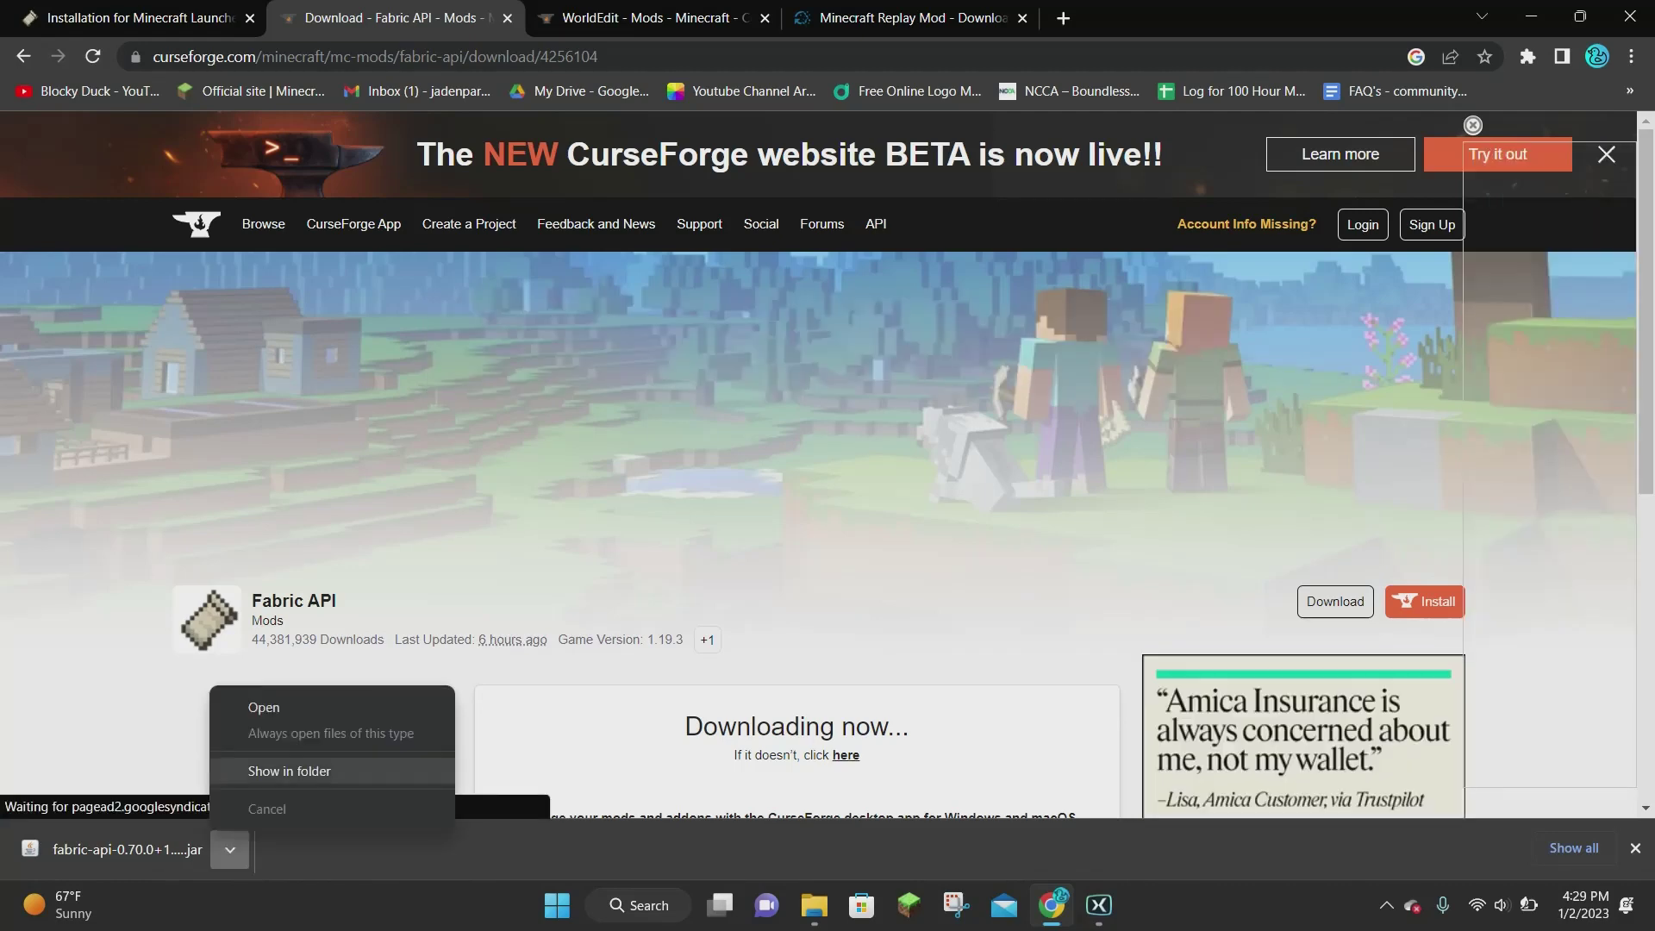
pyautogui.click(290, 771)
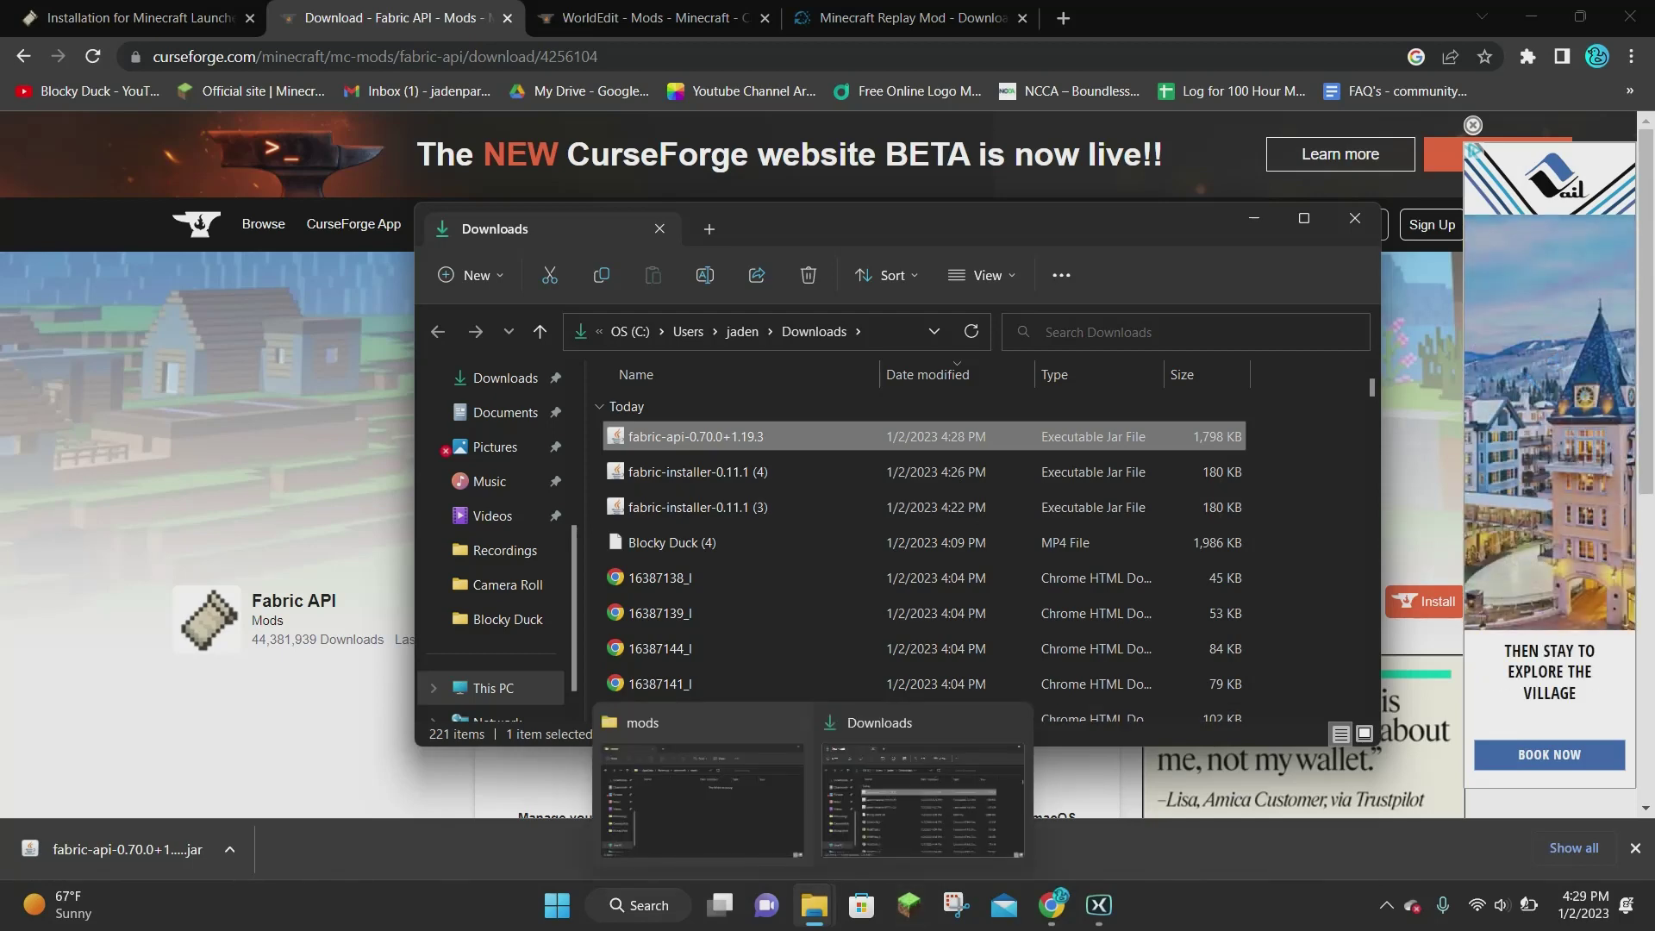
# Drag fabric-api-0.70.0+1.19.3 into the mods folder and close both Explorer windows.
pyautogui.click(702, 790)
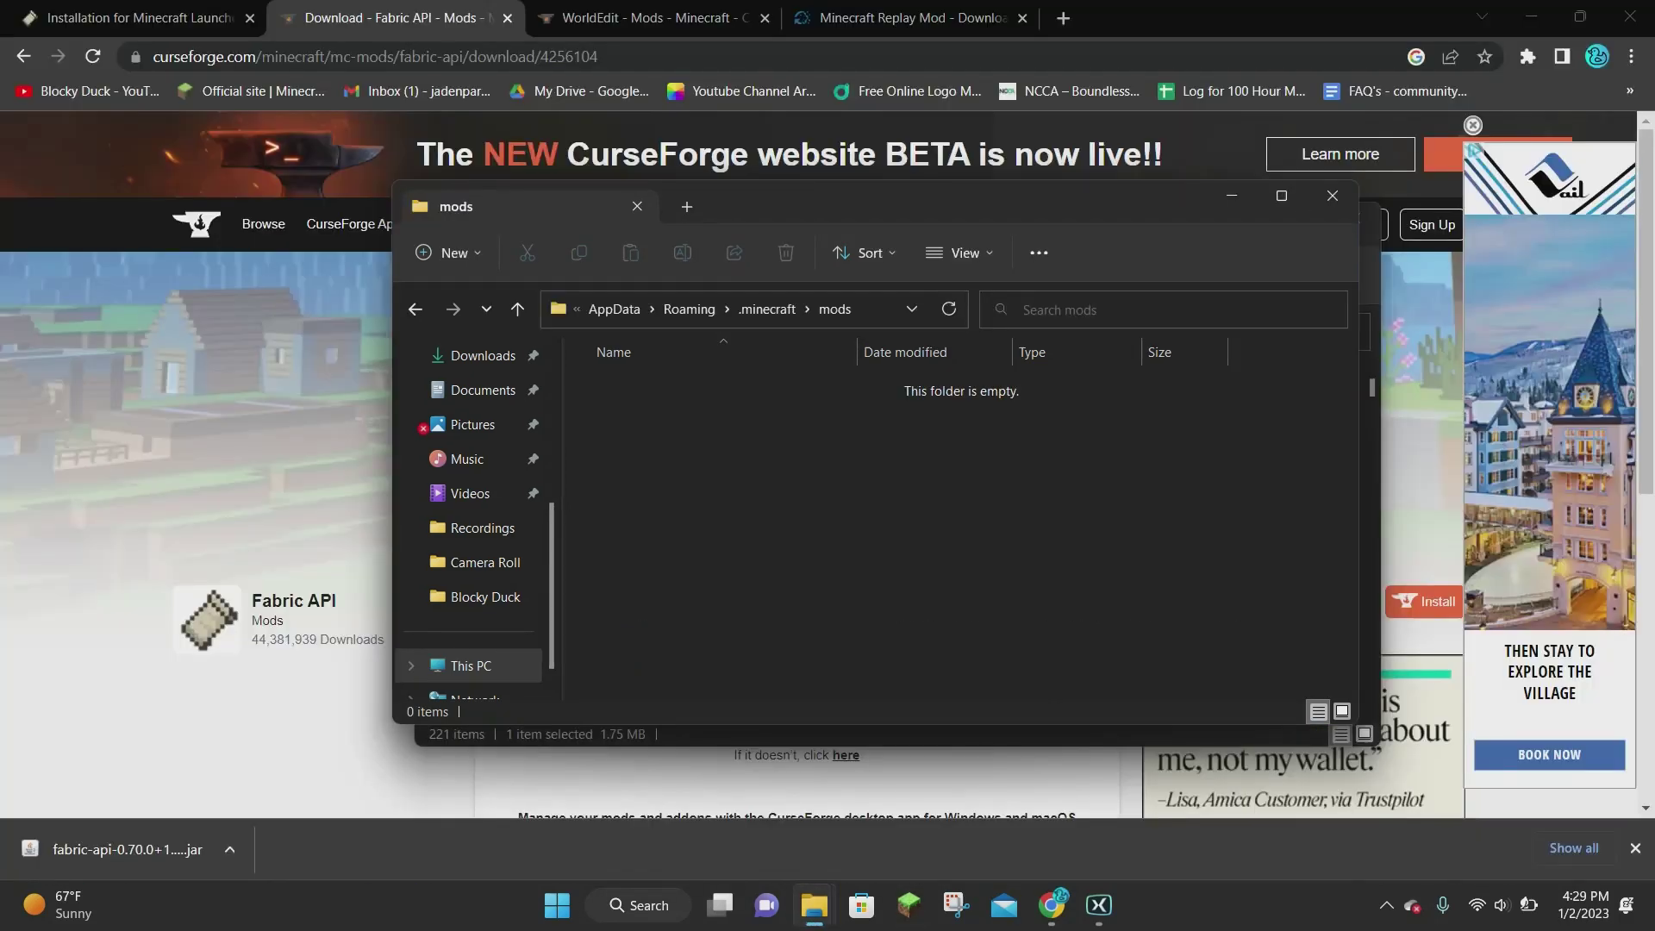
pyautogui.moveTo(890, 206); pyautogui.dragTo(1196, 374)
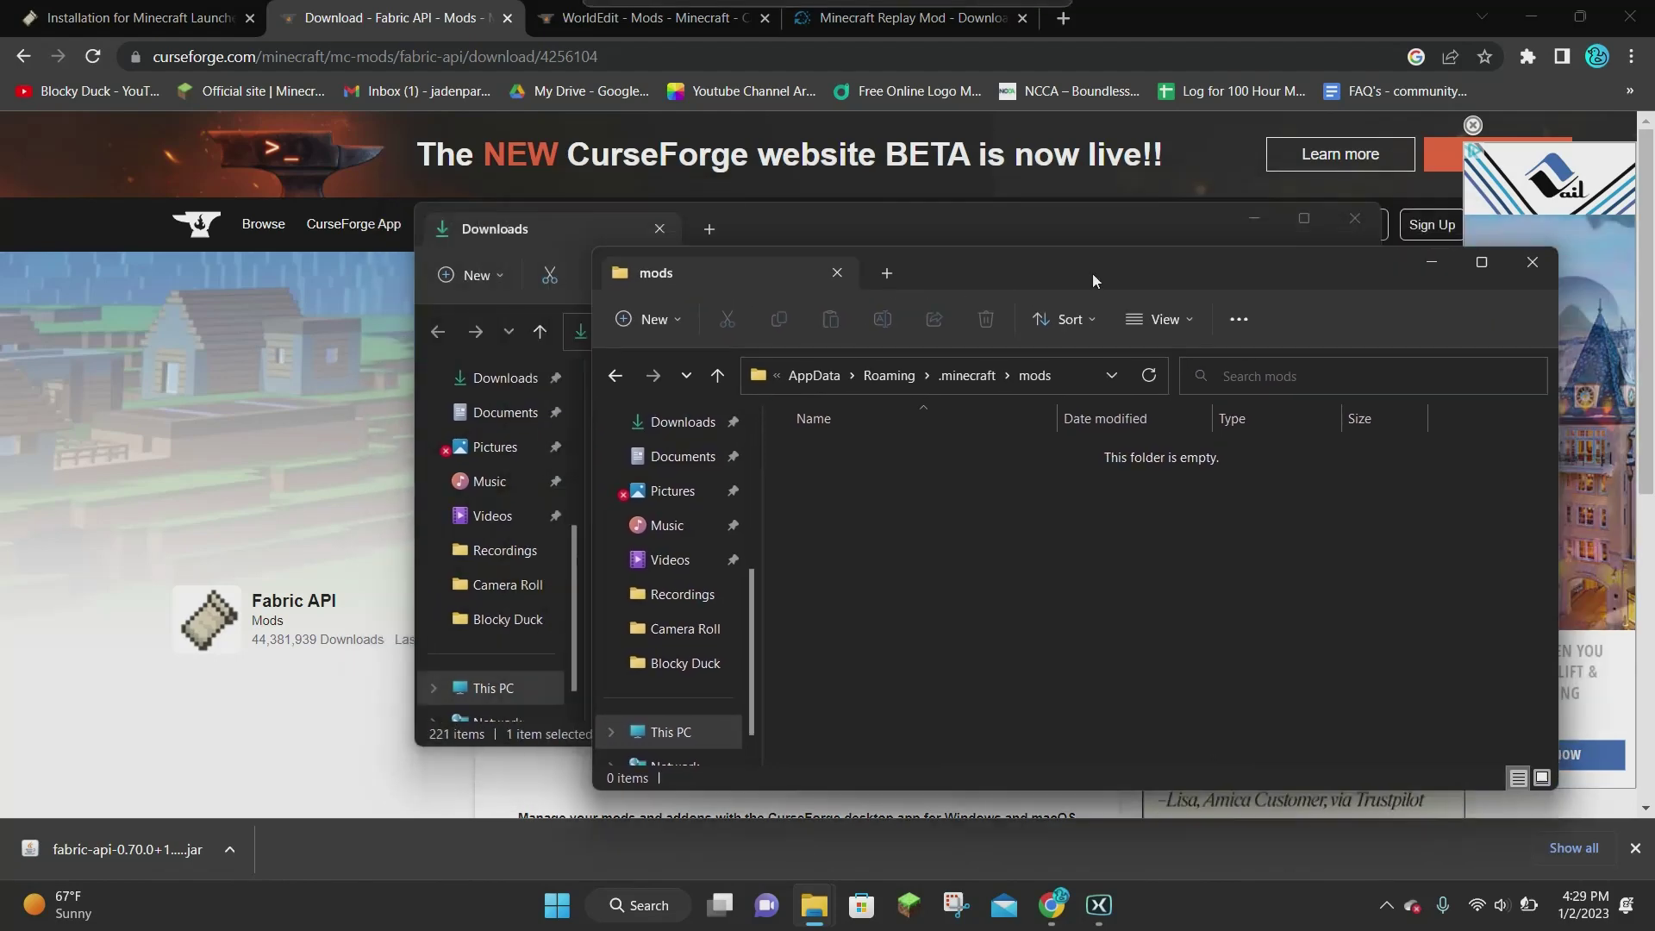
pyautogui.moveTo(950, 218); pyautogui.dragTo(669, 130)
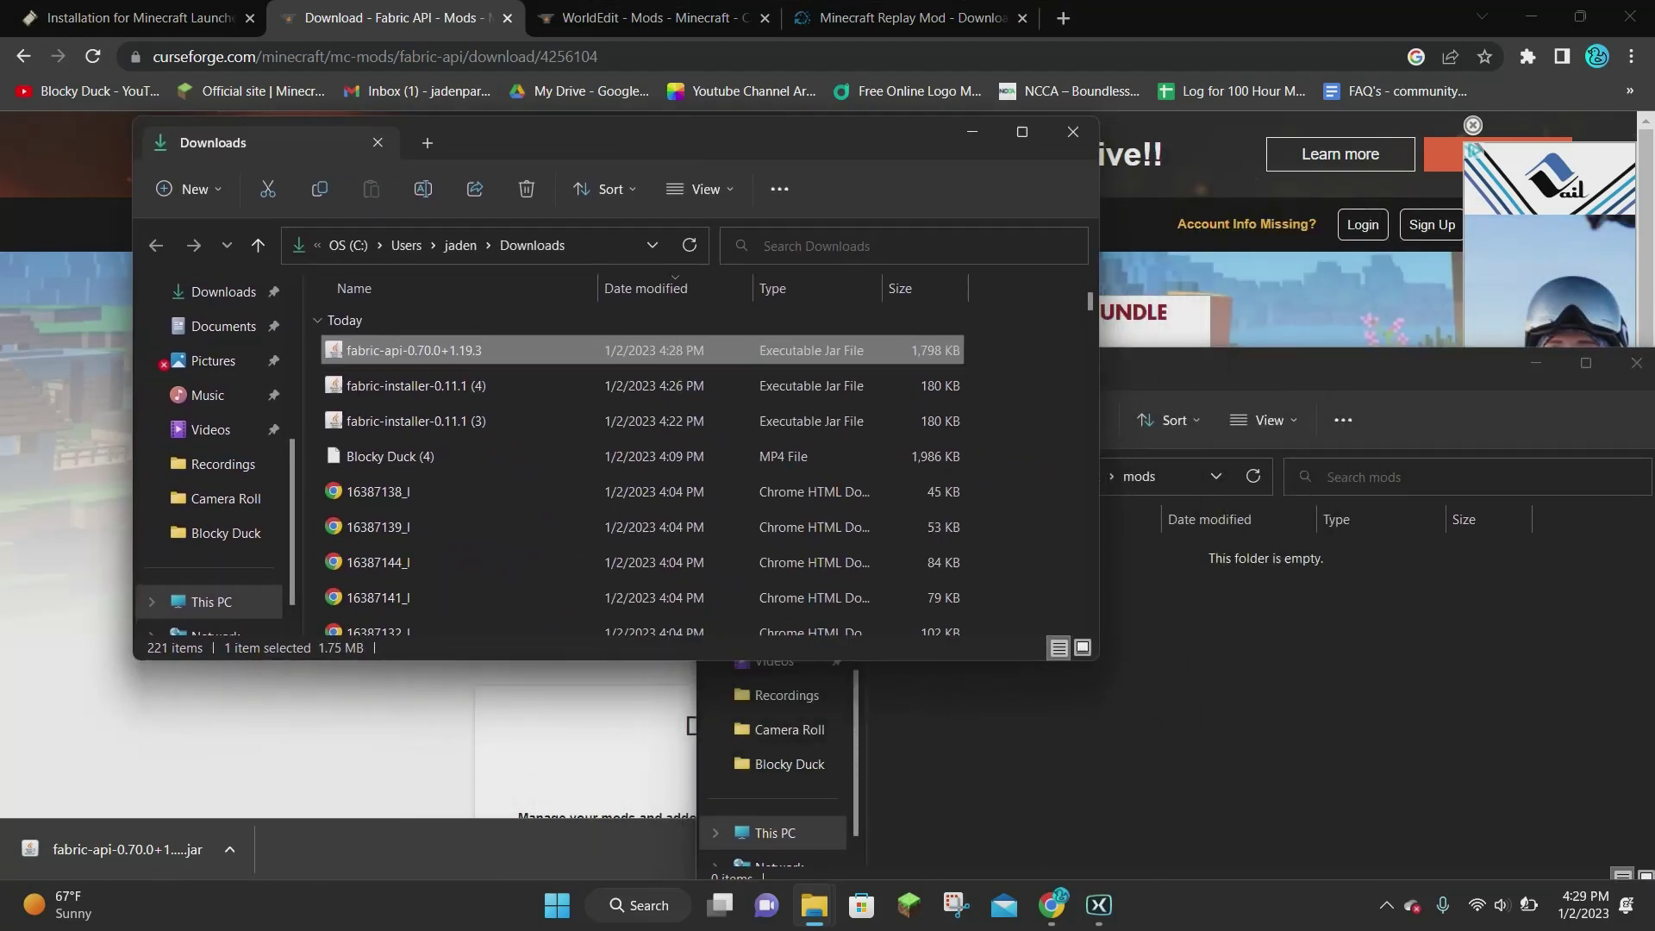
pyautogui.moveTo(776, 349)
pyautogui.mouseDown()
pyautogui.moveTo(1137, 473)
pyautogui.moveTo(1274, 756)
pyautogui.mouseUp()
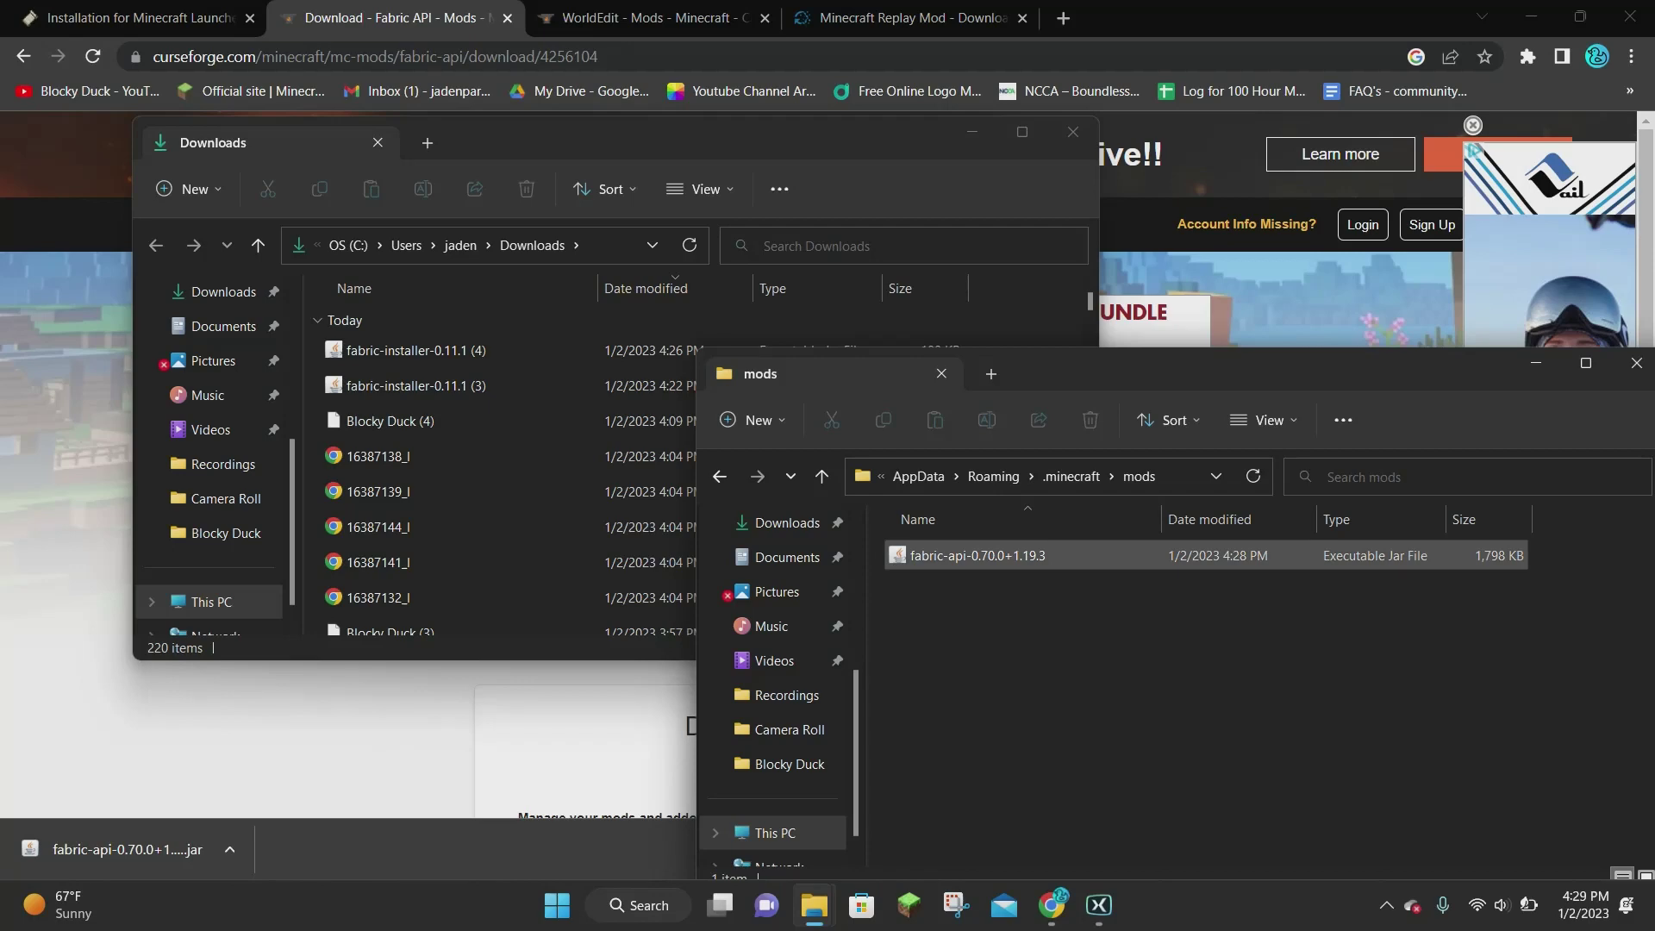
pyautogui.moveTo(1327, 369); pyautogui.dragTo(1064, 349)
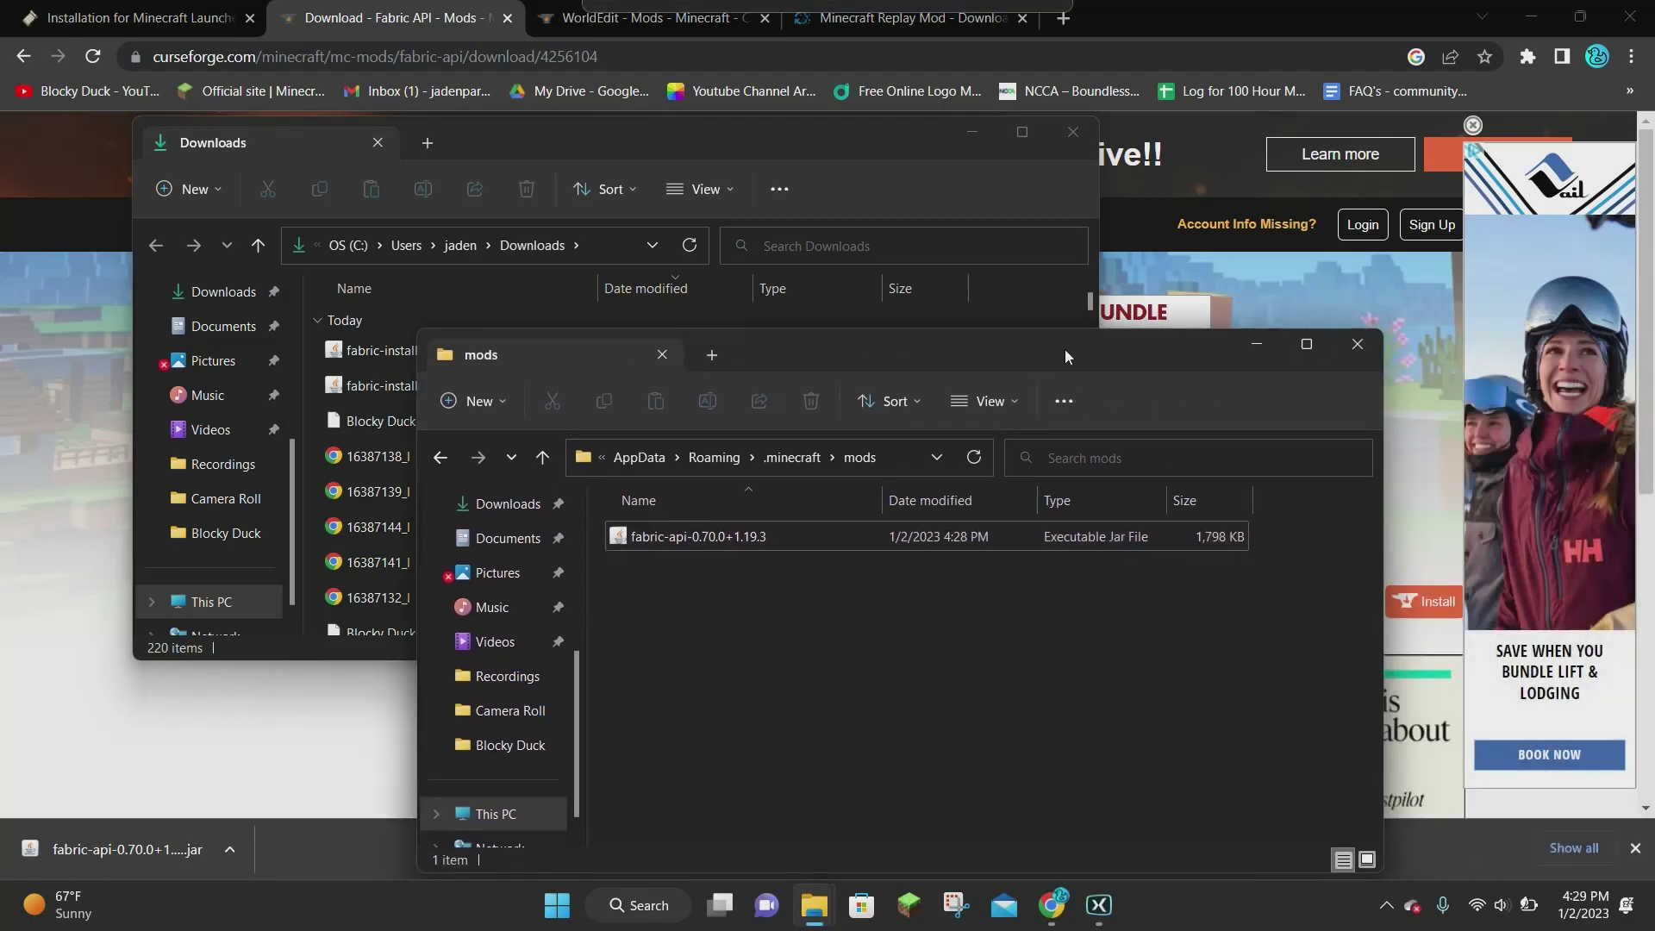
pyautogui.click(1356, 344)
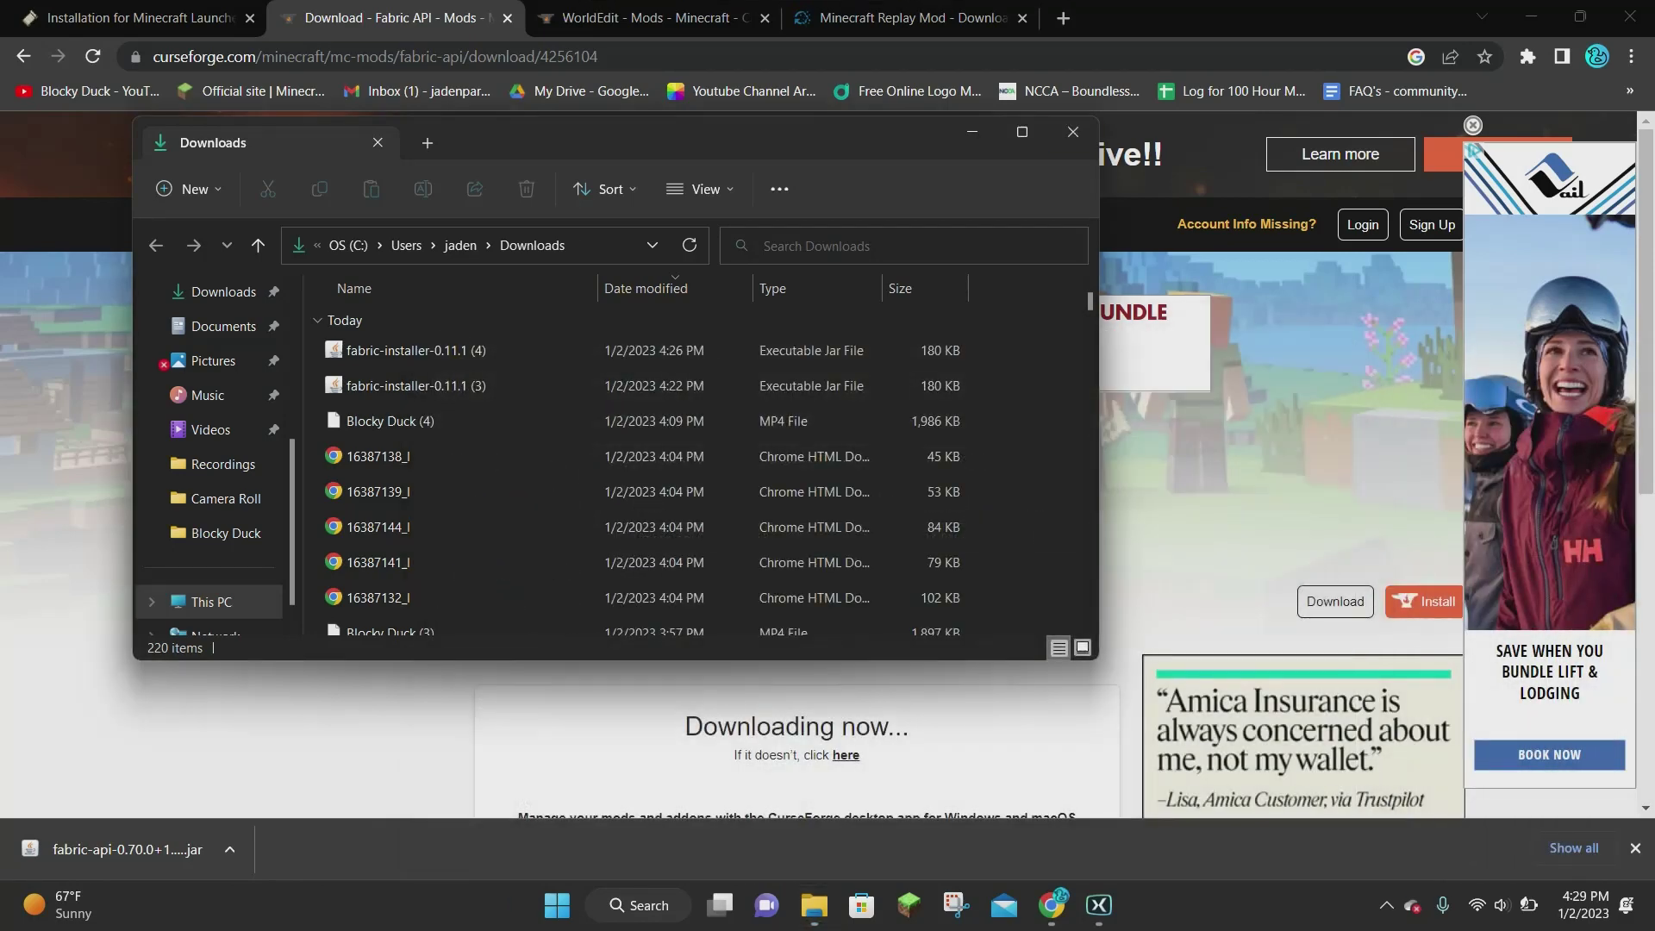
pyautogui.click(1072, 131)
# Minimize Chrome and maximize the Minecraft Launcher showing the fabric-loader-1.19.3 profile.
pyautogui.click(1529, 16)
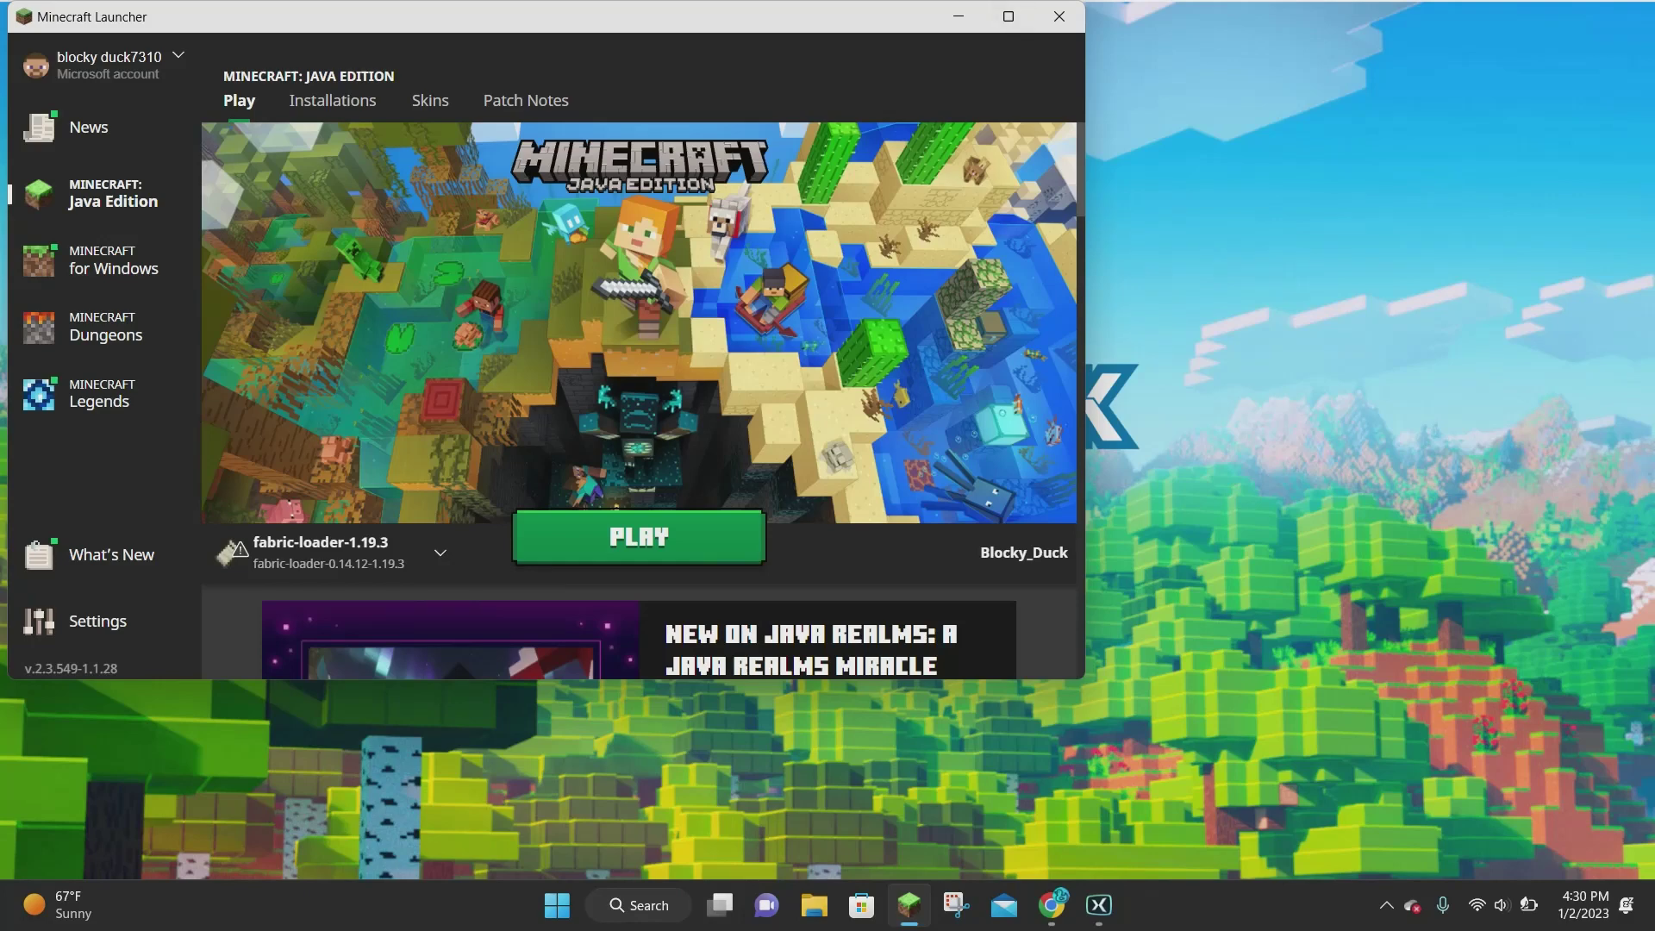
pyautogui.click(1021, 13)
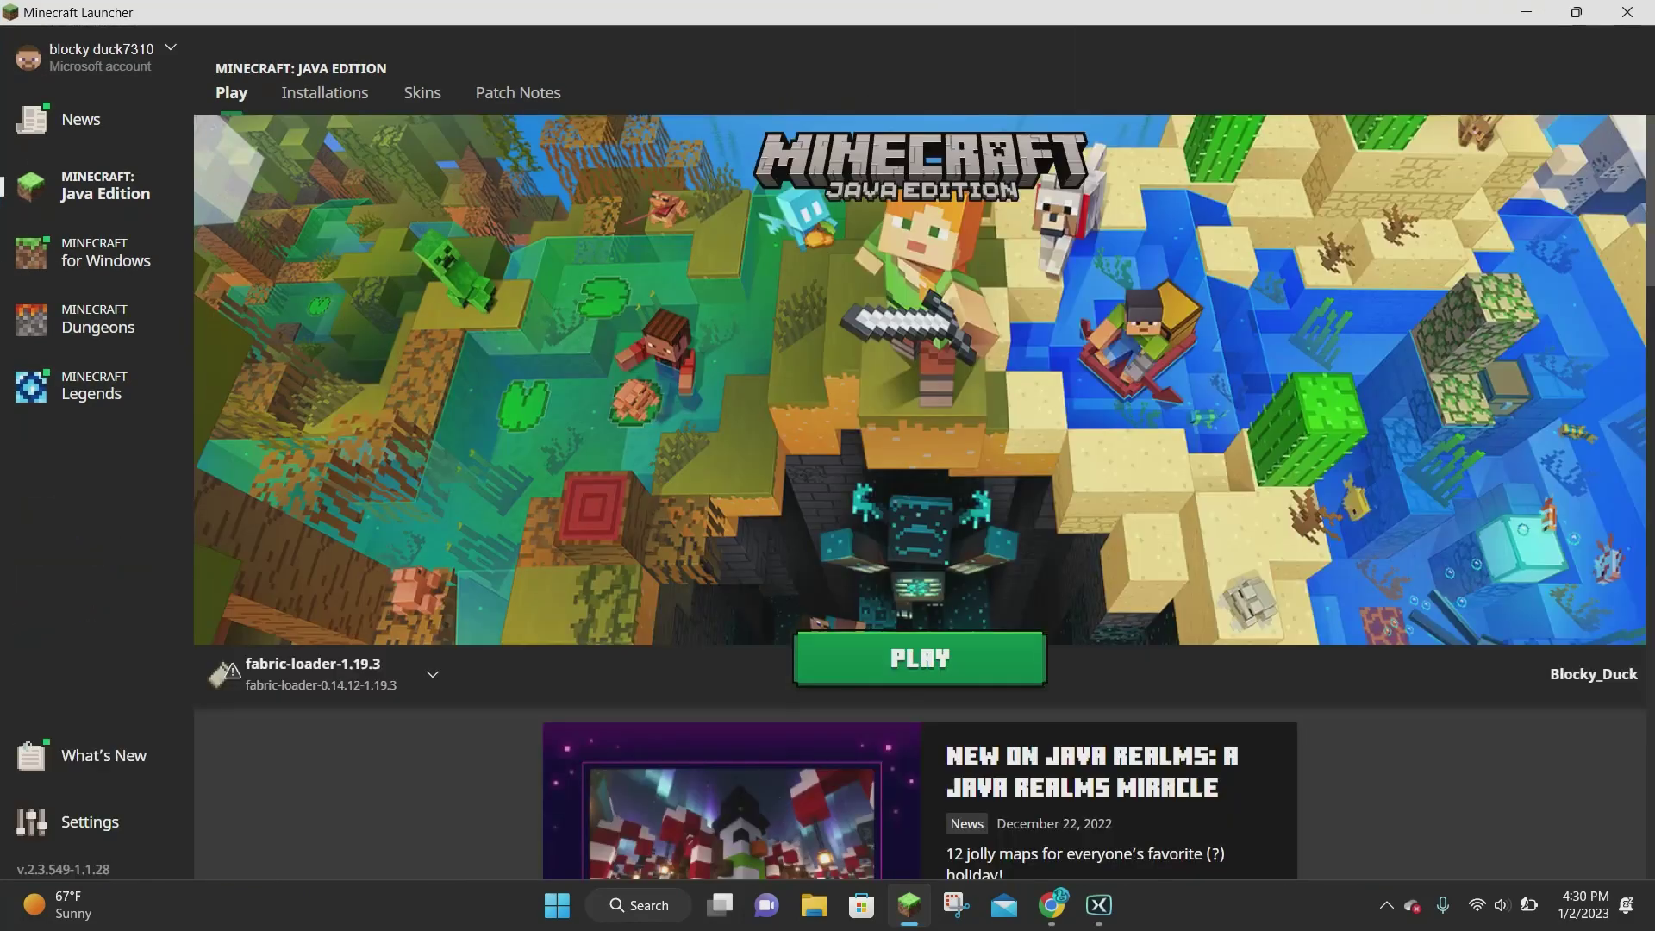